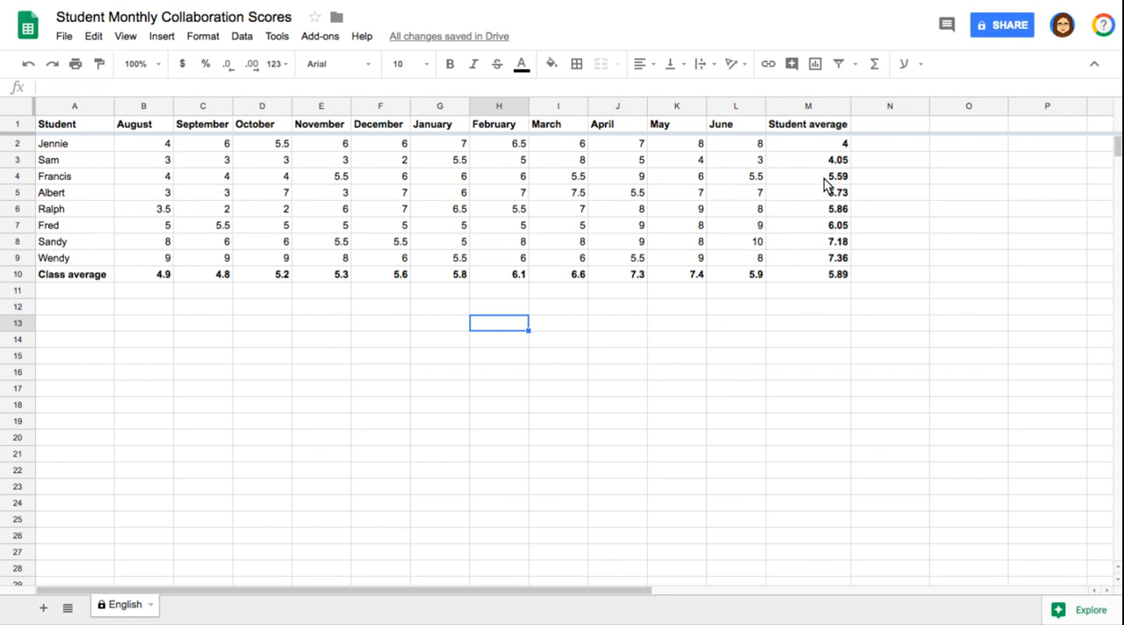
Check the average formulas for the first student and the class, and insert a chart of the student scores.
click(826, 148)
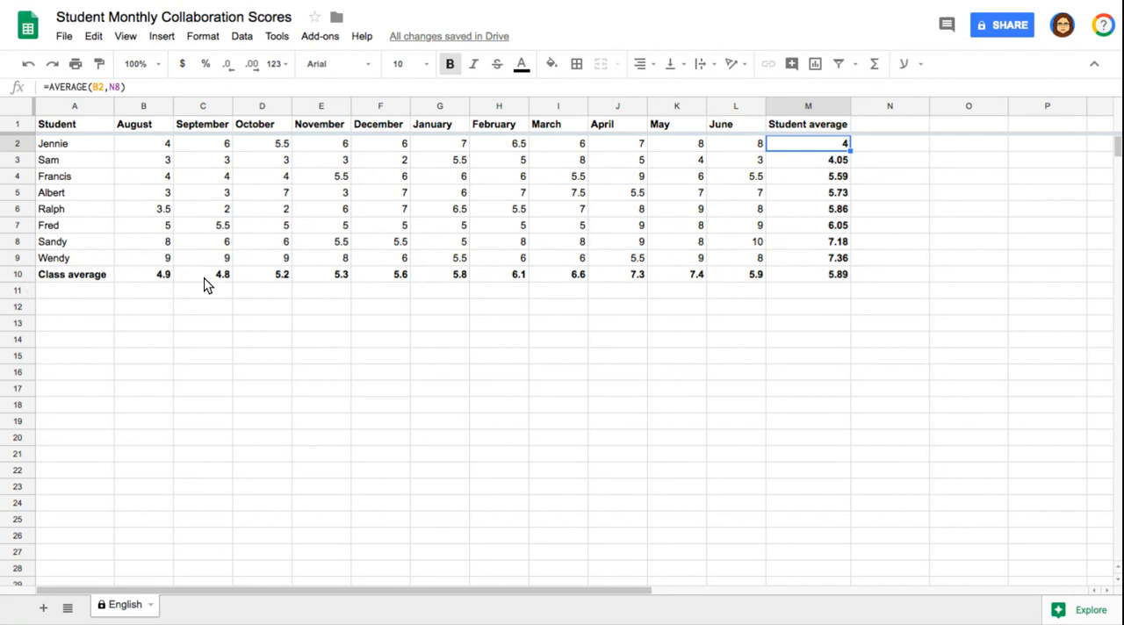
click(836, 278)
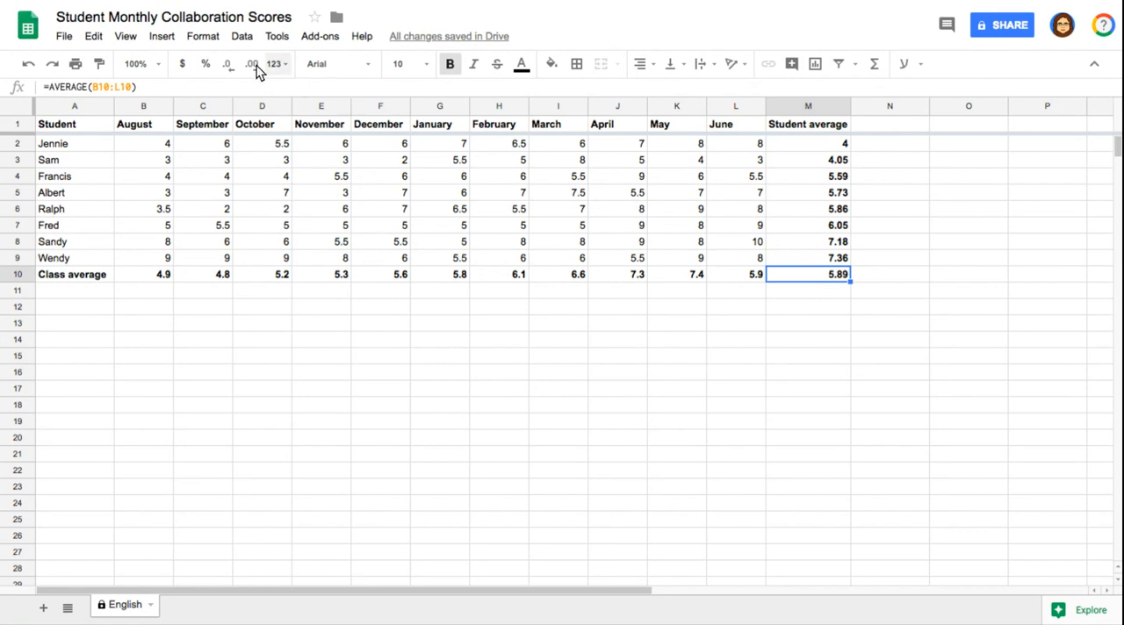
click(164, 36)
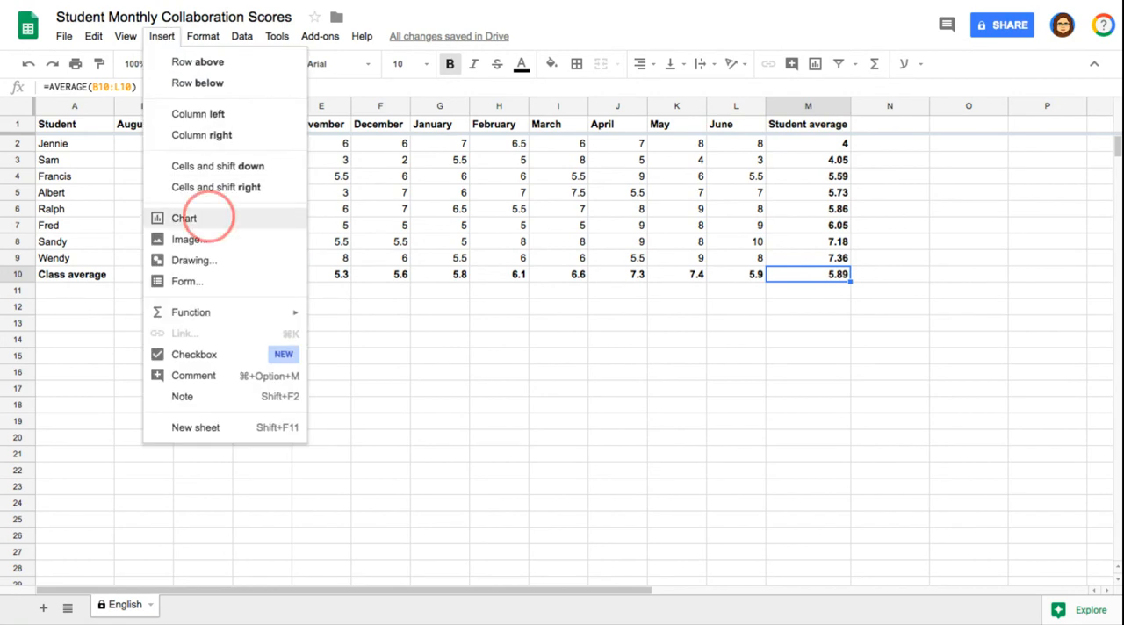
click(209, 218)
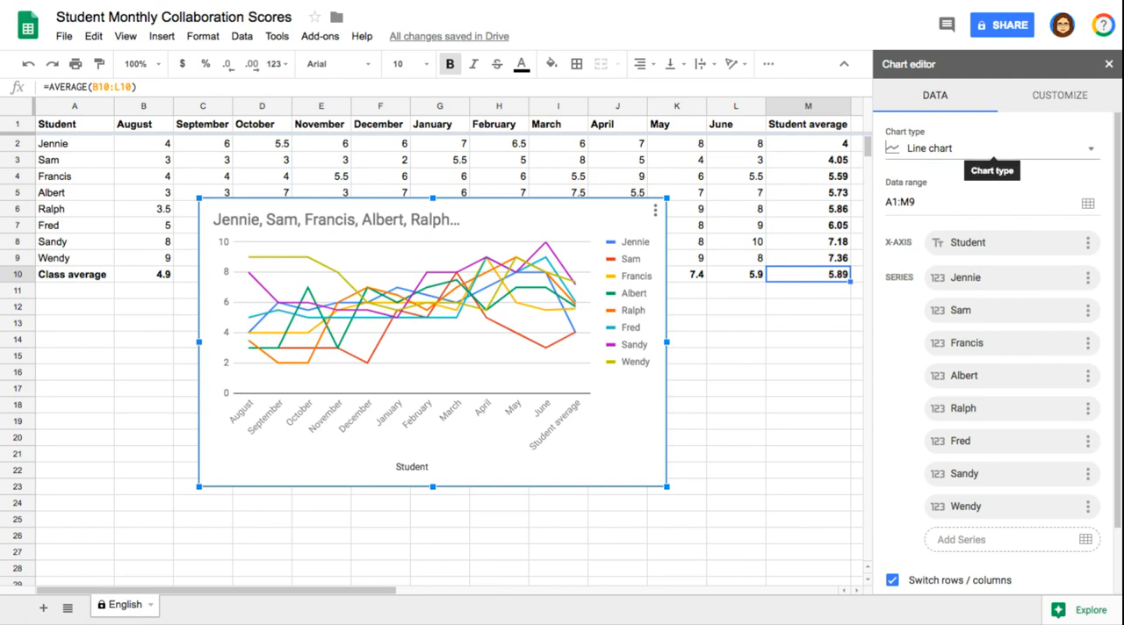
Look through the available chart types and choose the suggested line chart for A1:M9.
click(990, 148)
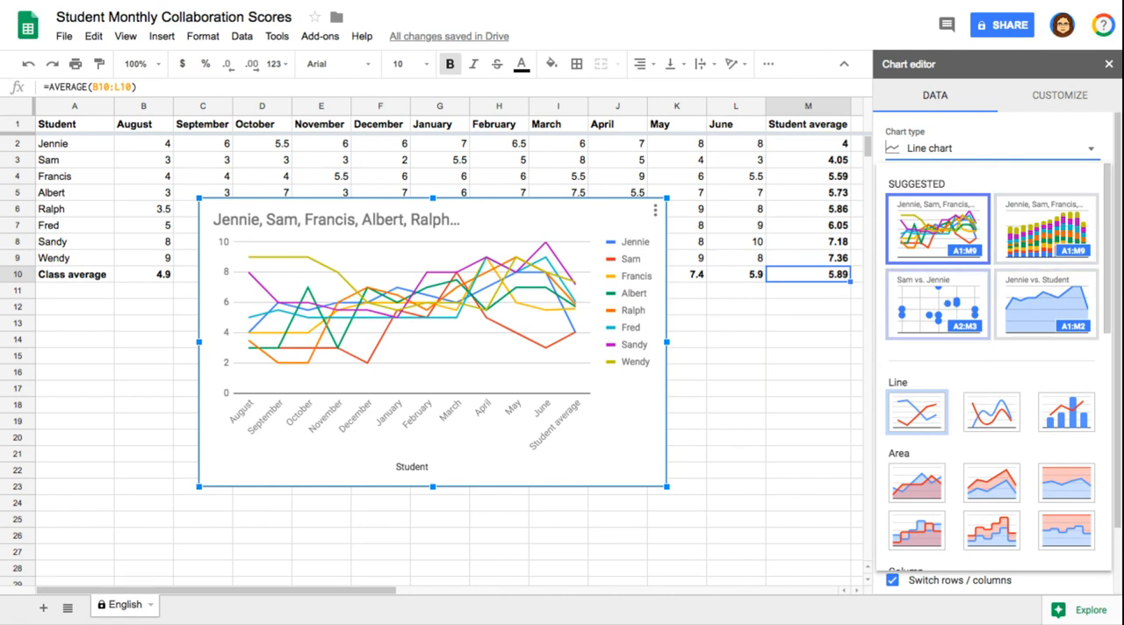
scroll(998, 367, down, 3)
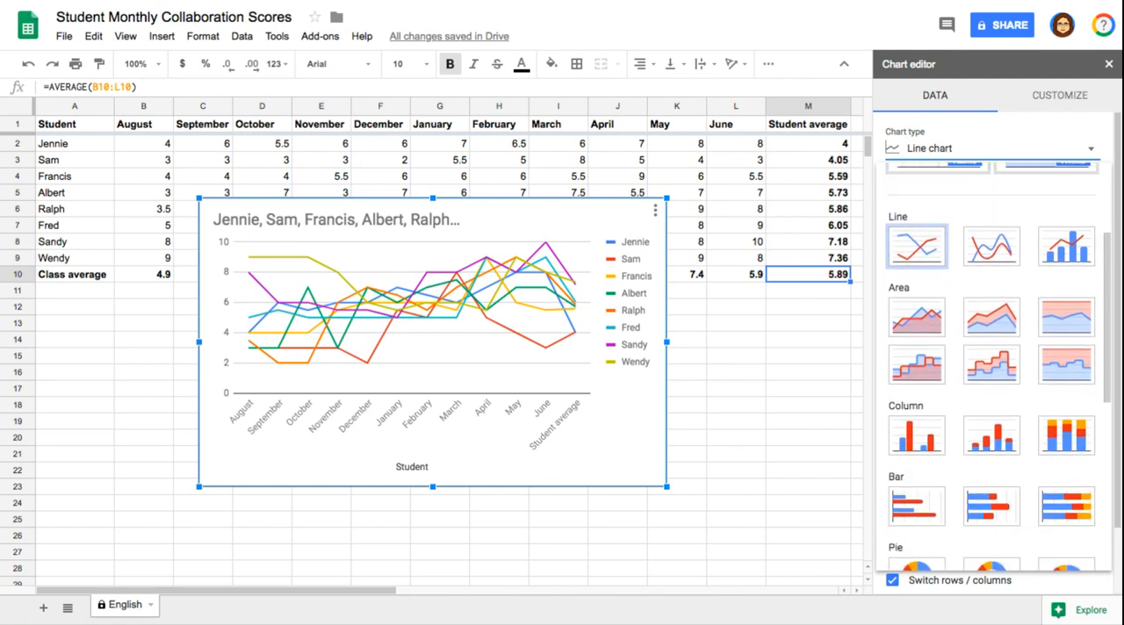
scroll(998, 367, down, 2)
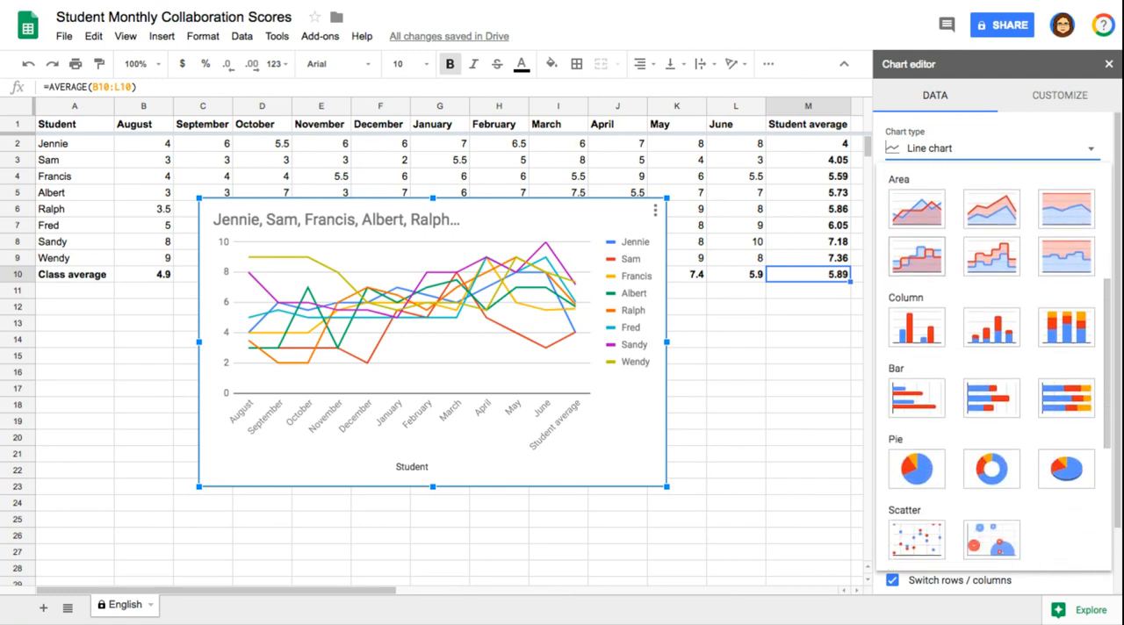
scroll(917, 250, up, 2)
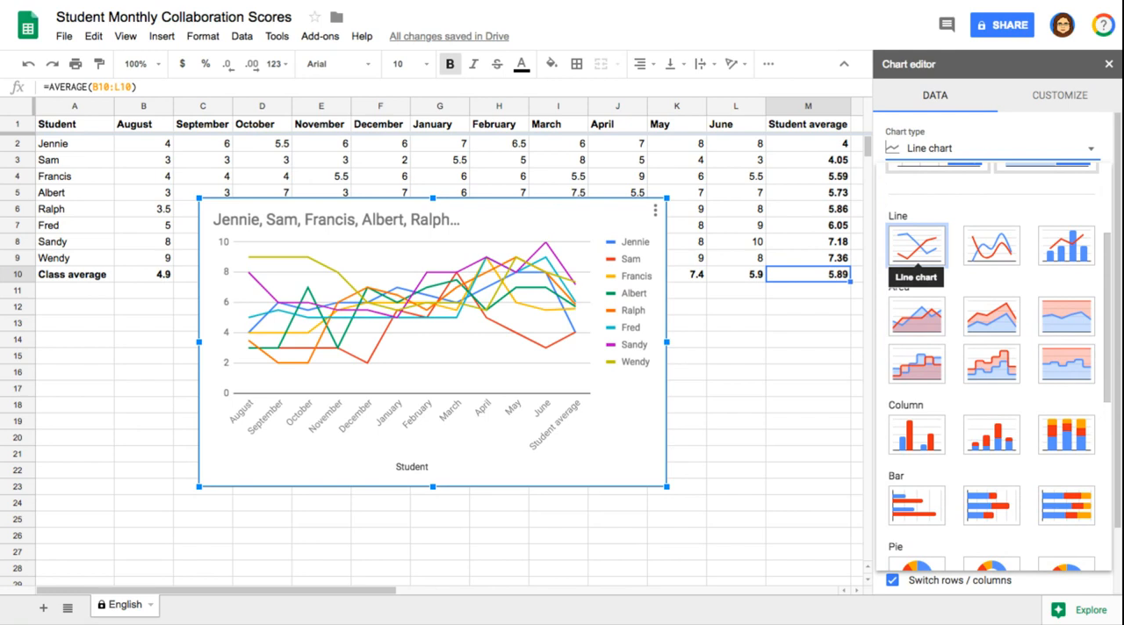
scroll(917, 255, down, 2)
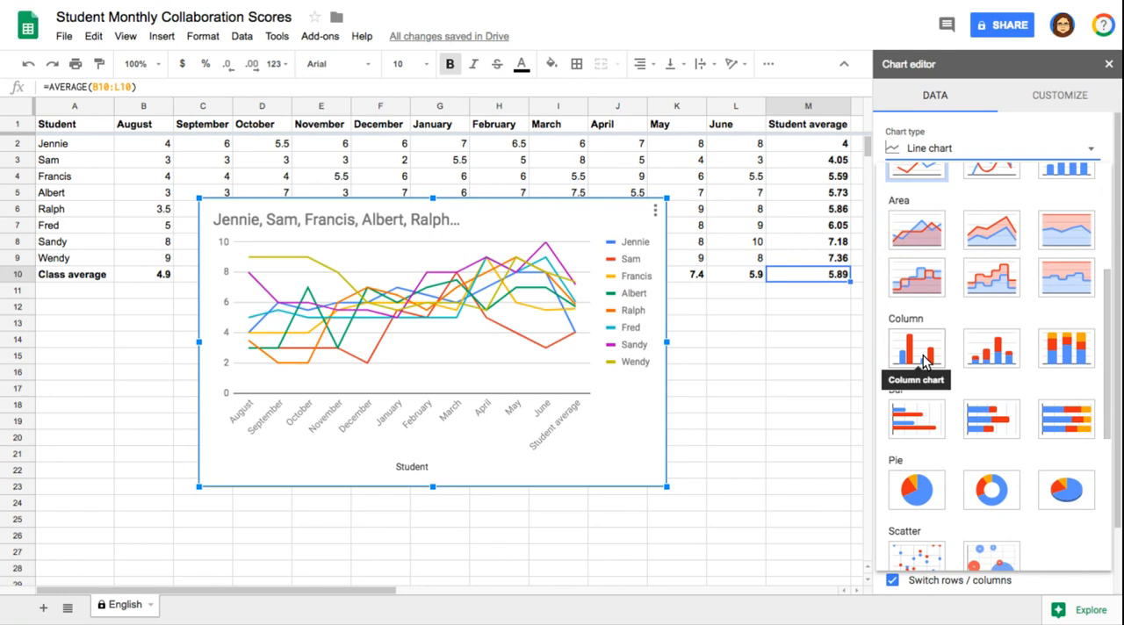
scroll(924, 360, down, 2)
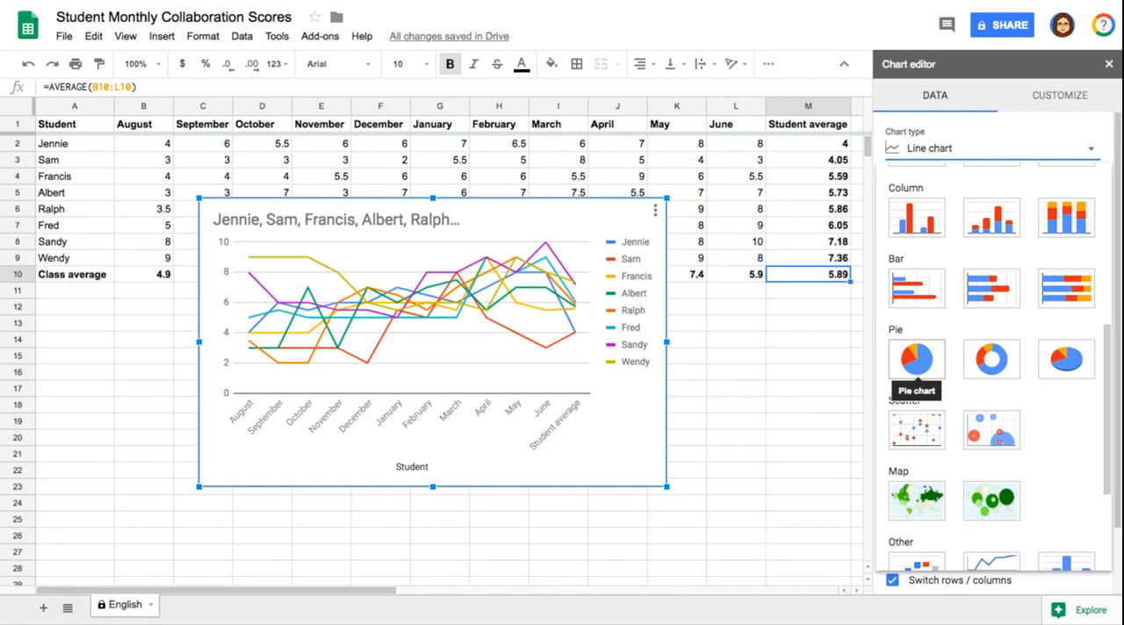
scroll(917, 369, down, 4)
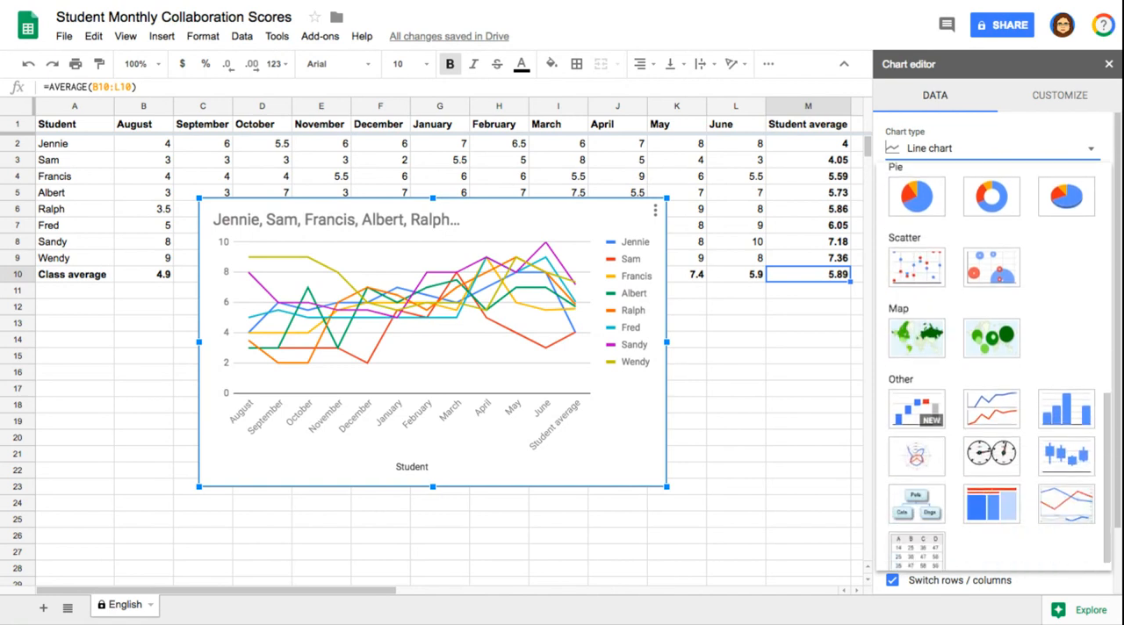
scroll(916, 329, down, 1)
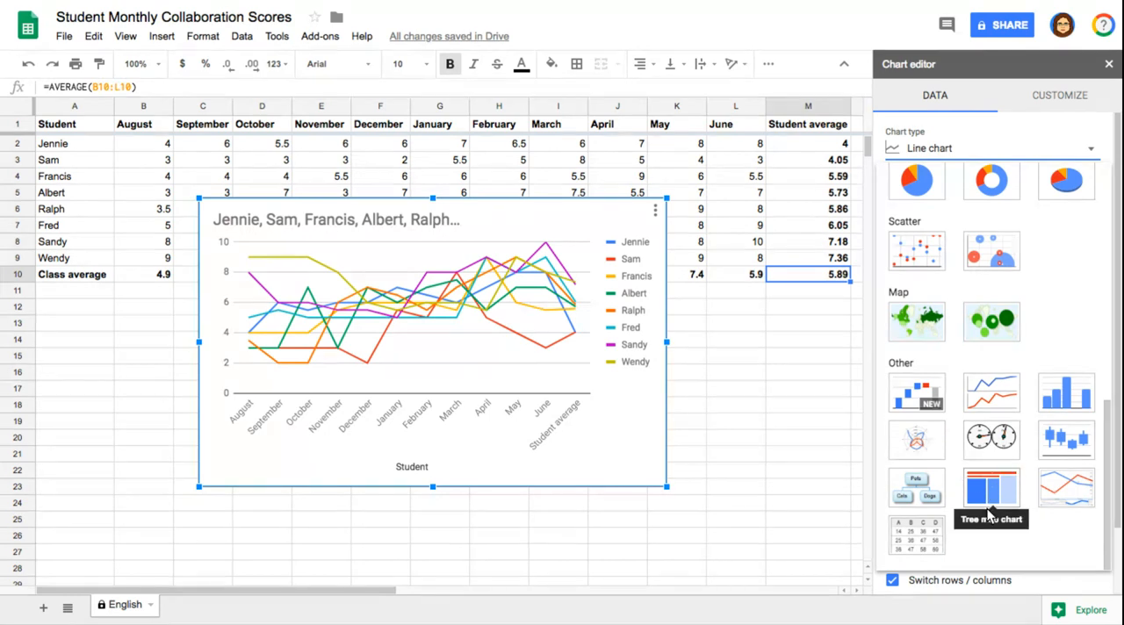
scroll(941, 437, up, 10)
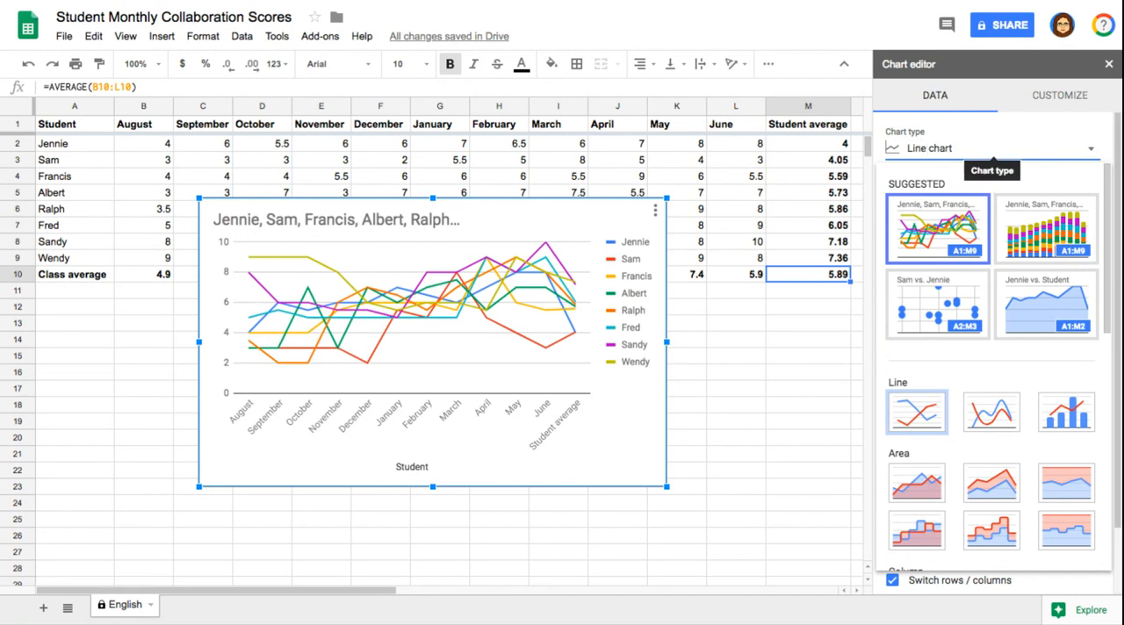
click(924, 219)
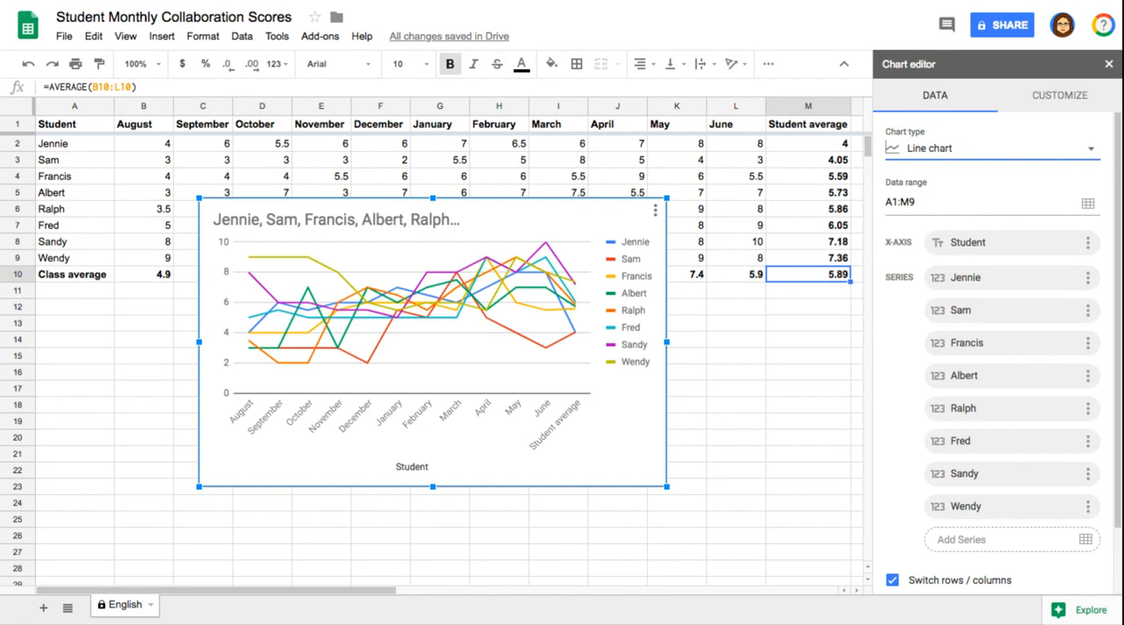
Set the chart's data range to A1:L9 so the student average column is left out.
click(943, 207)
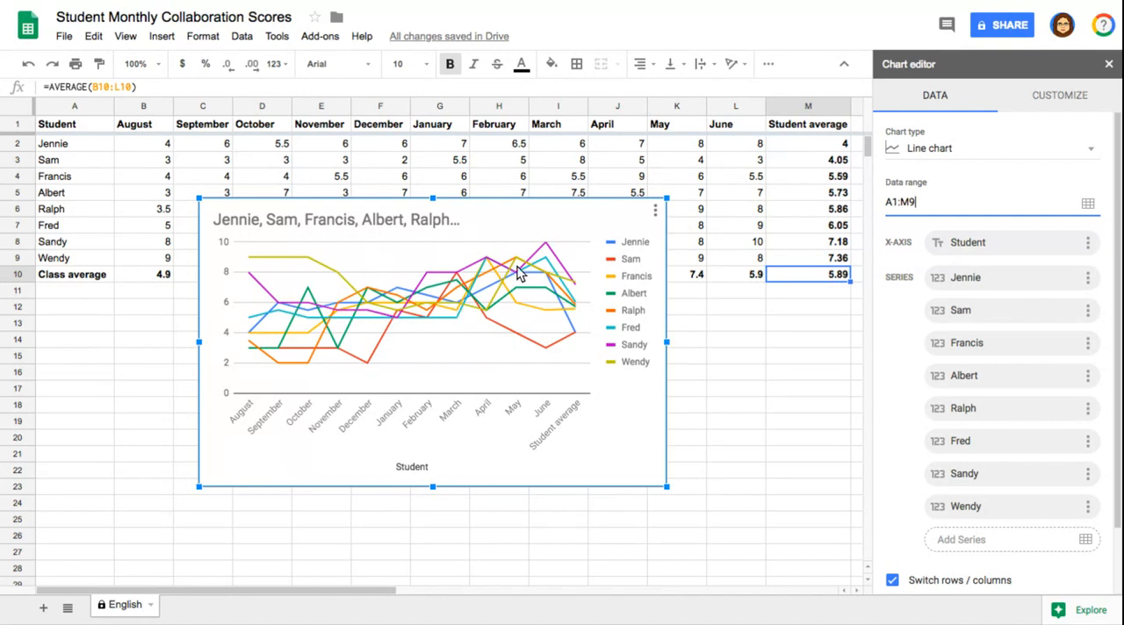
mouse_move(572, 301)
key(BackSpace)
key(BackSpace)
text(L9)
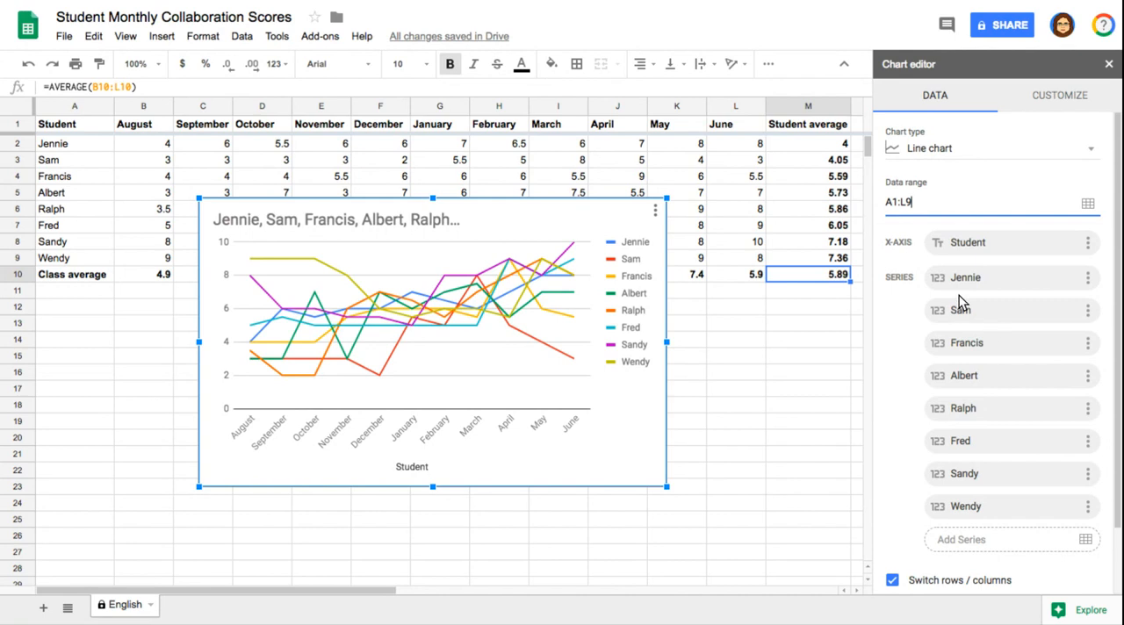
Try the line chart with Switch rows / columns turned off, and turn the option back on.
scroll(959, 296, down, 1)
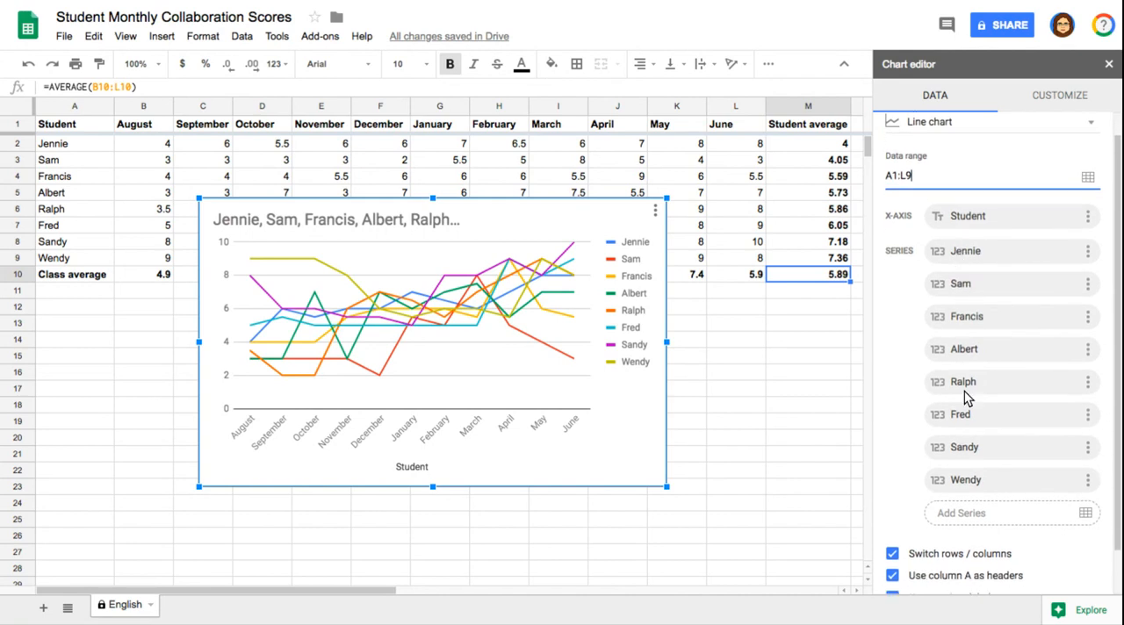
scroll(970, 422, down, 2)
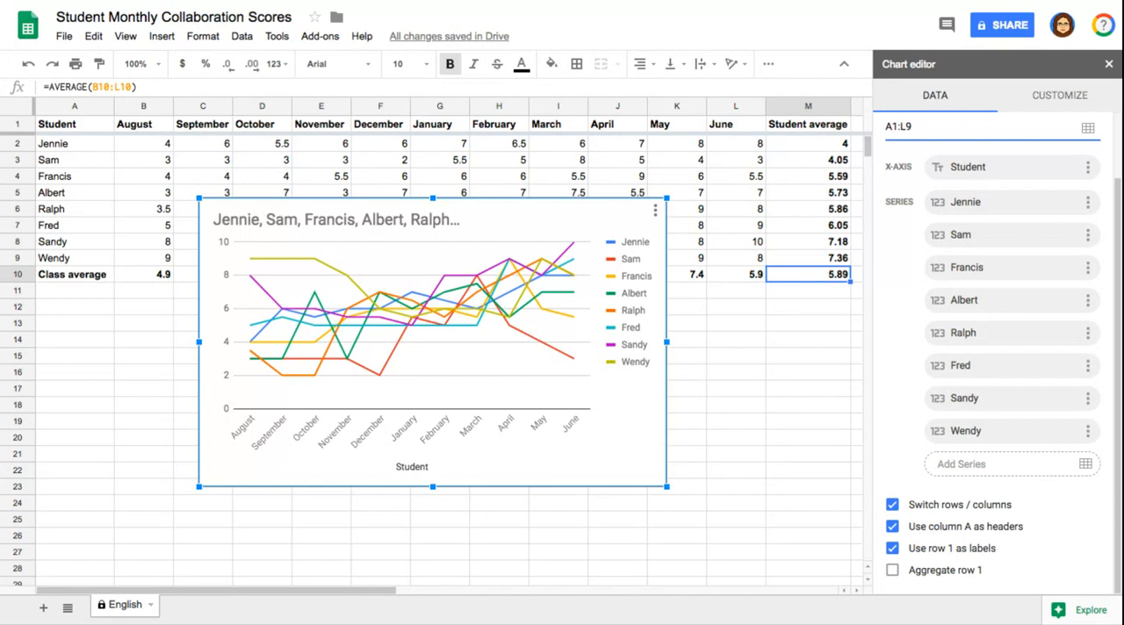
click(892, 505)
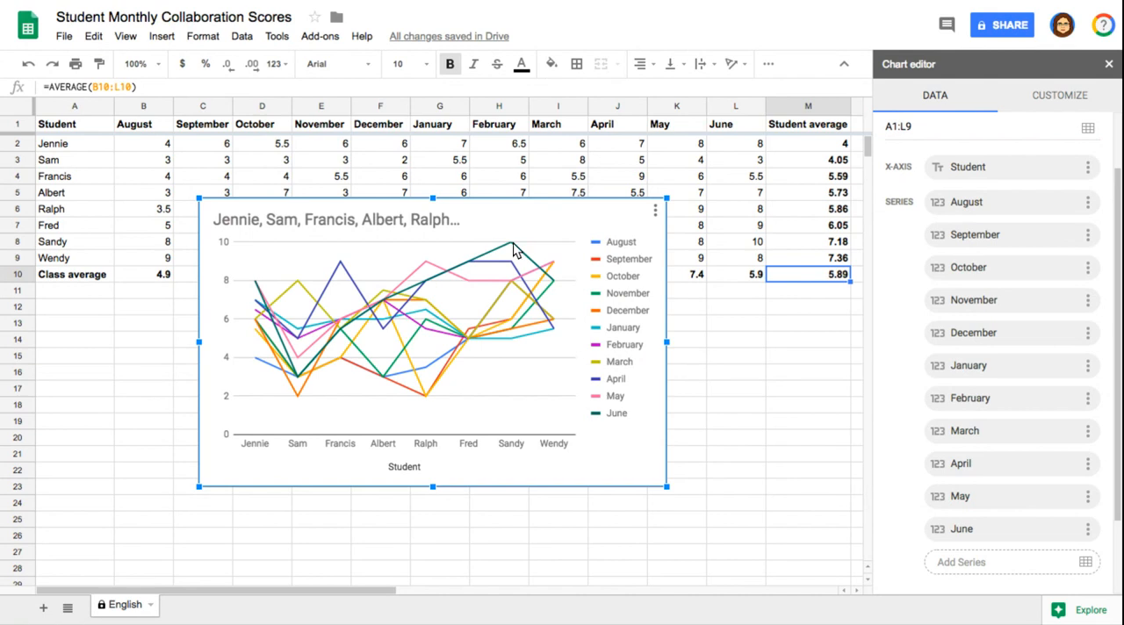
click(480, 262)
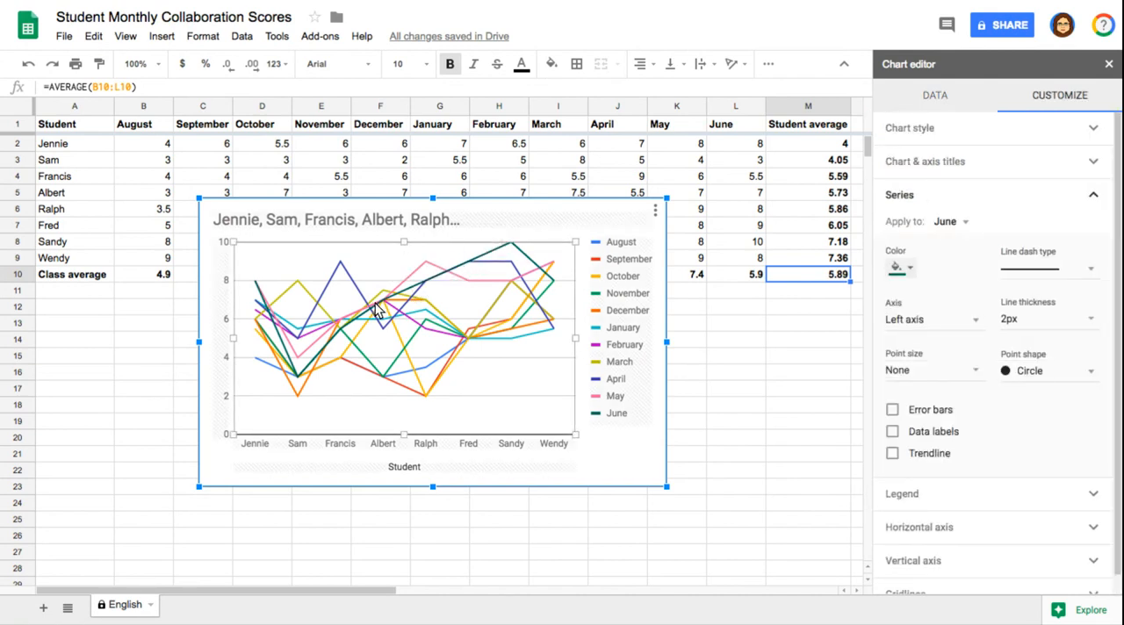
click(941, 139)
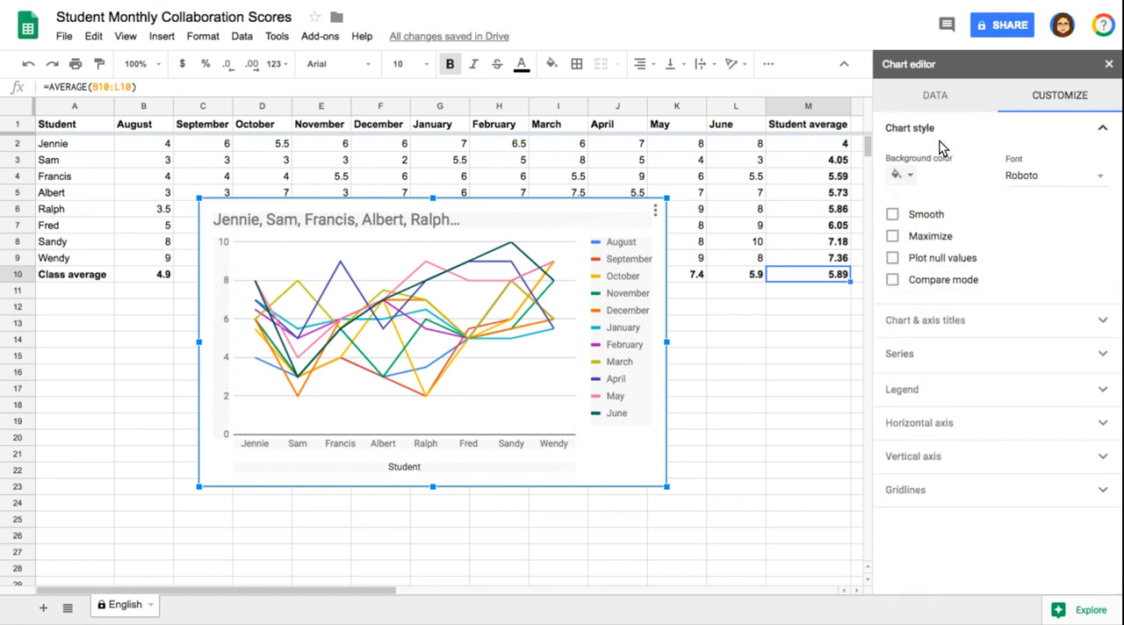
click(935, 96)
scroll(956, 373, down, 3)
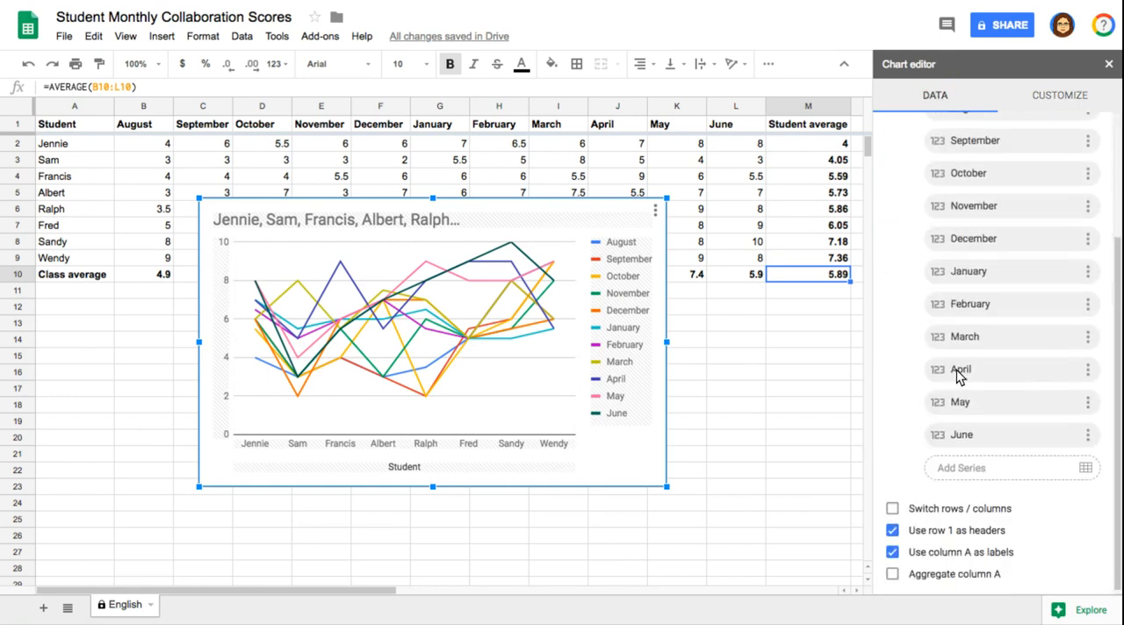
click(892, 507)
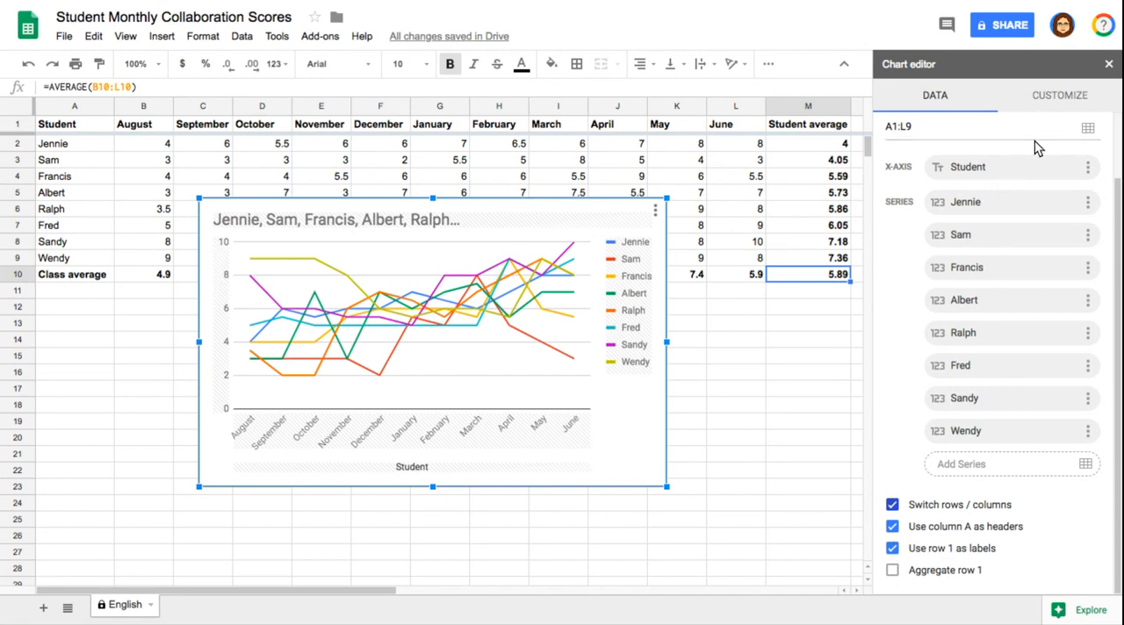
Look over the chart's background color choices, and try the Smooth line style before turning it off again.
scroll(1034, 140, up, 2)
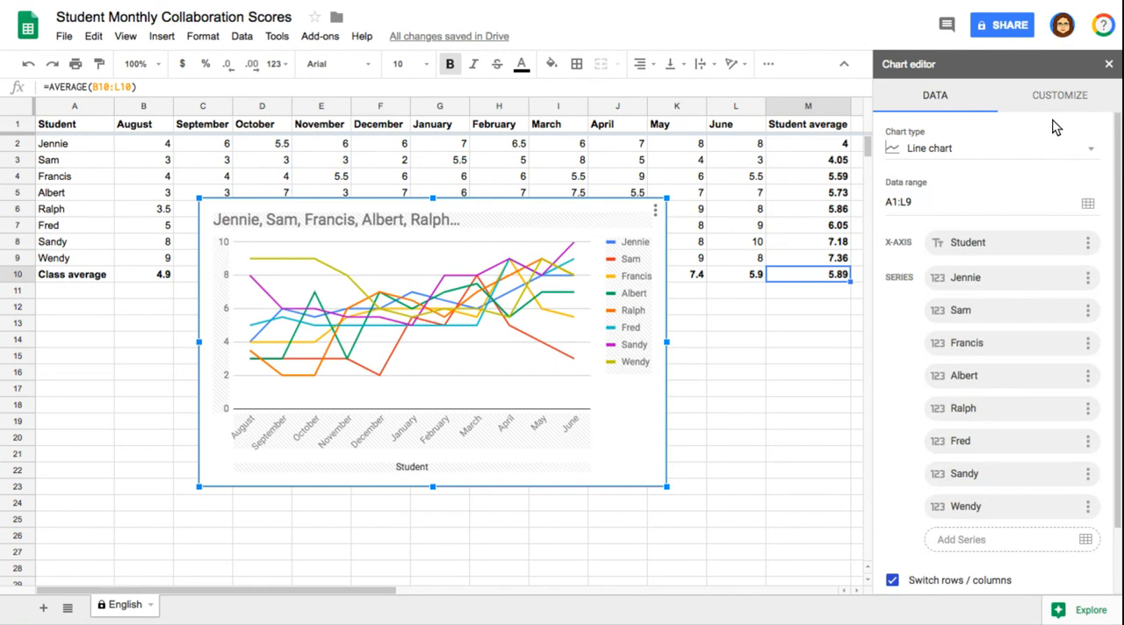
click(1062, 95)
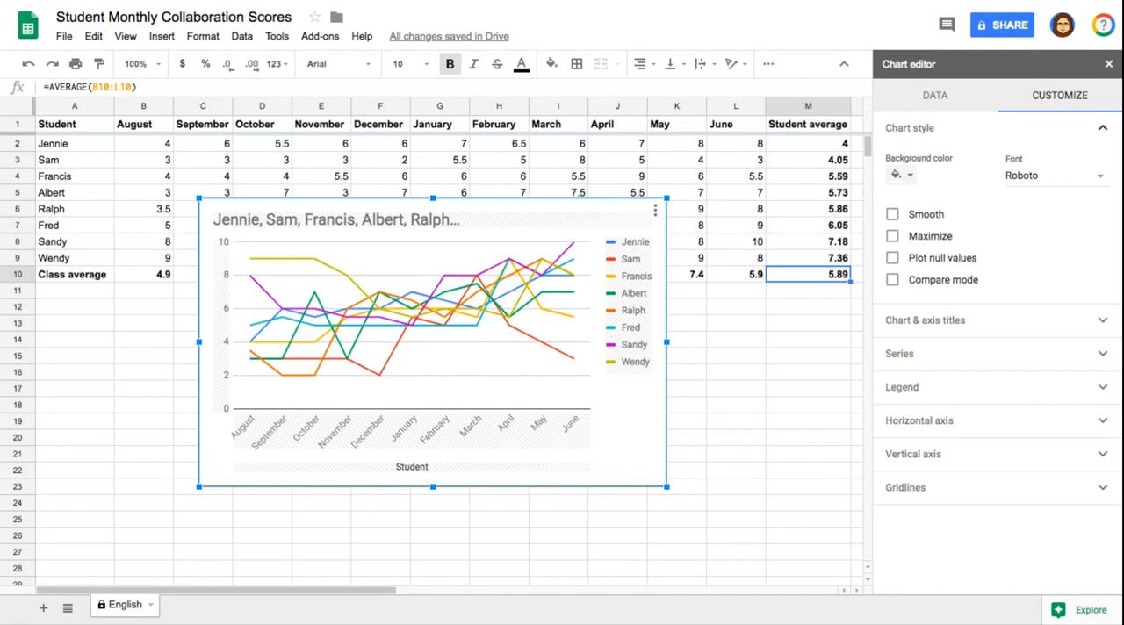
click(910, 176)
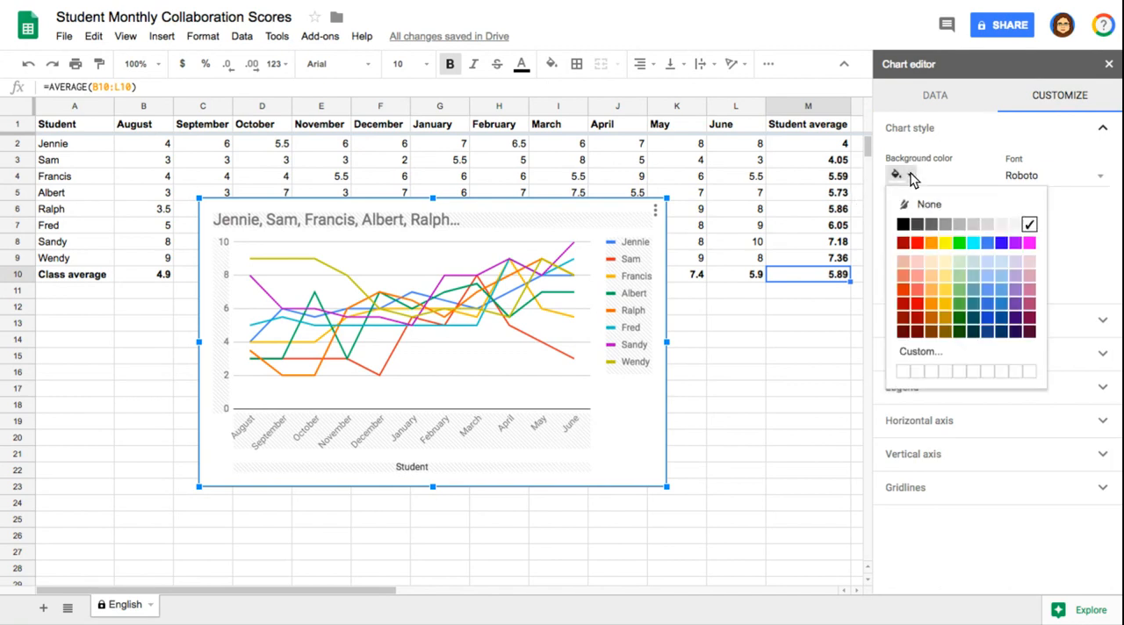
click(911, 176)
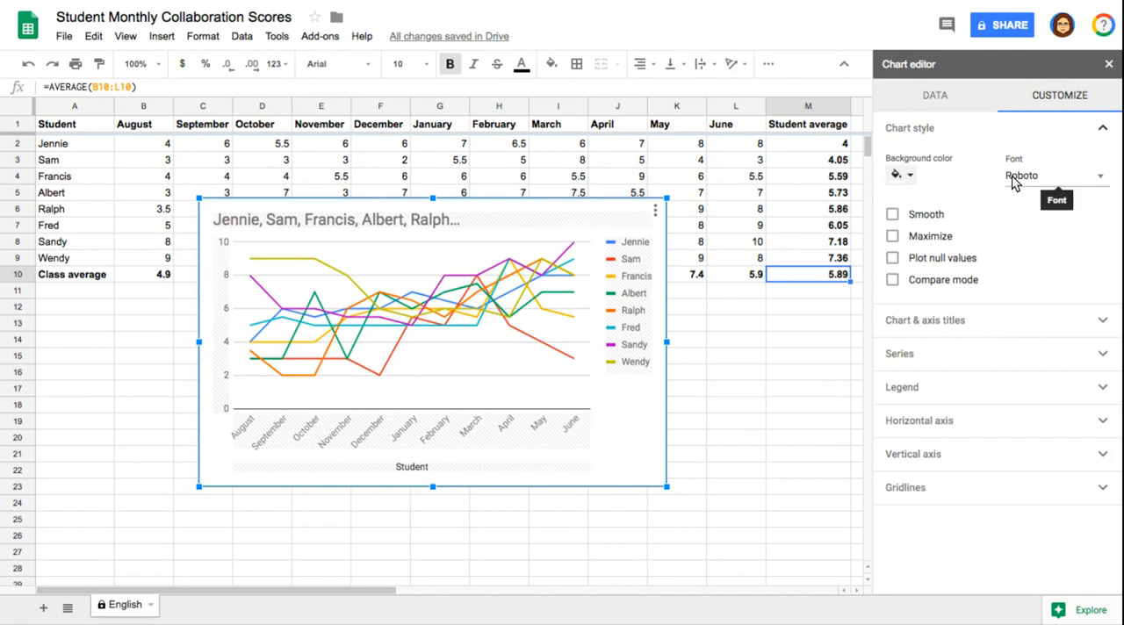
click(892, 216)
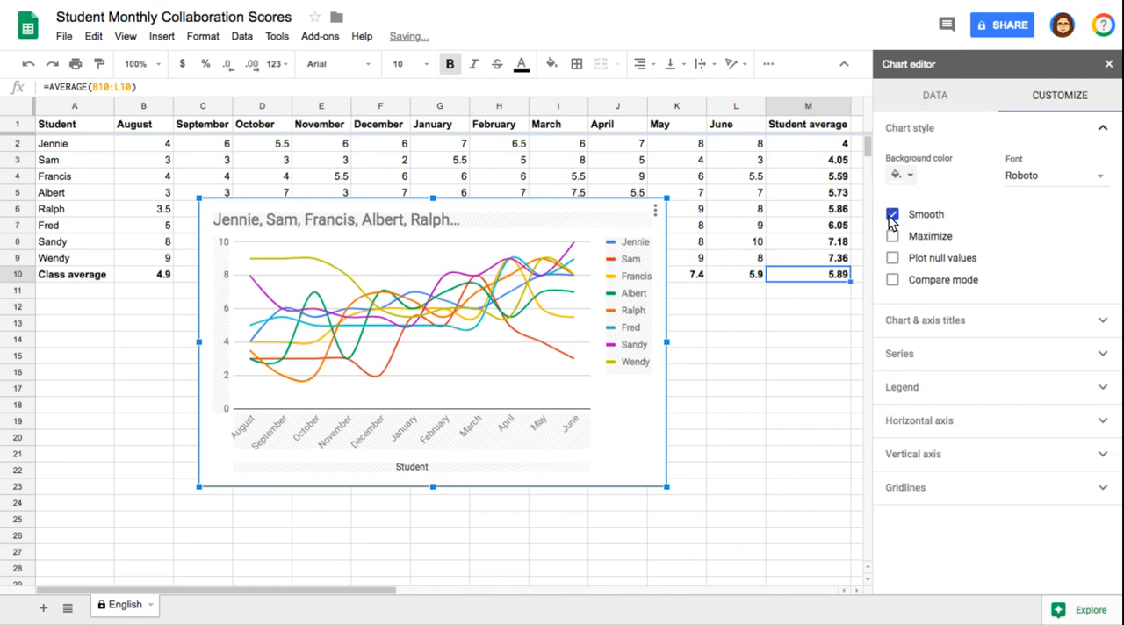
click(892, 216)
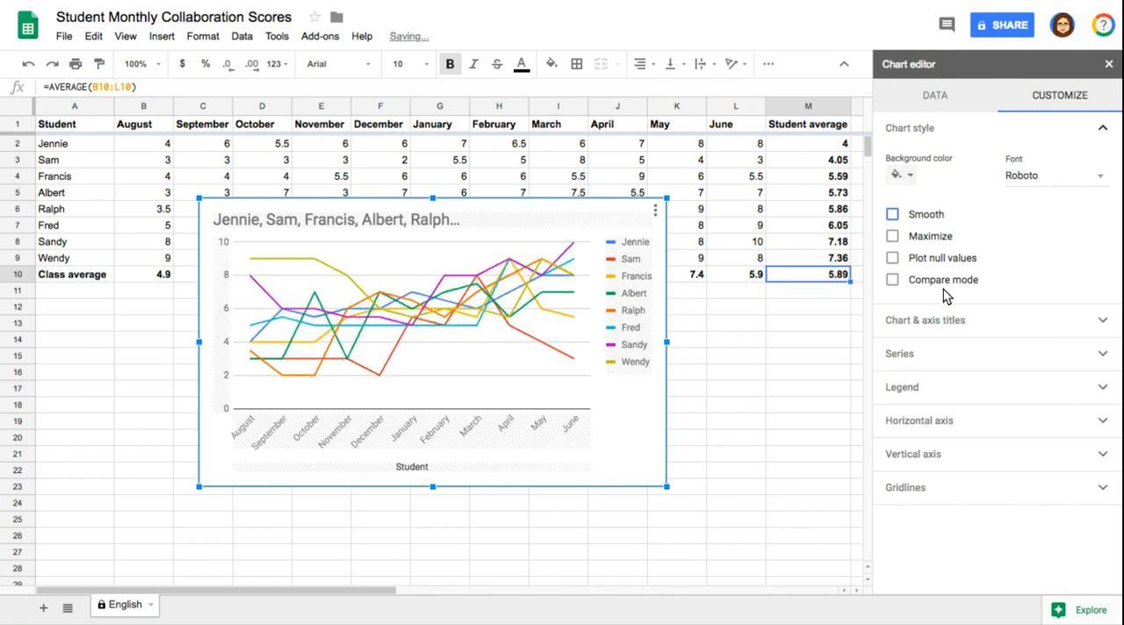
Replace the chart title text with "Student Averages".
click(947, 329)
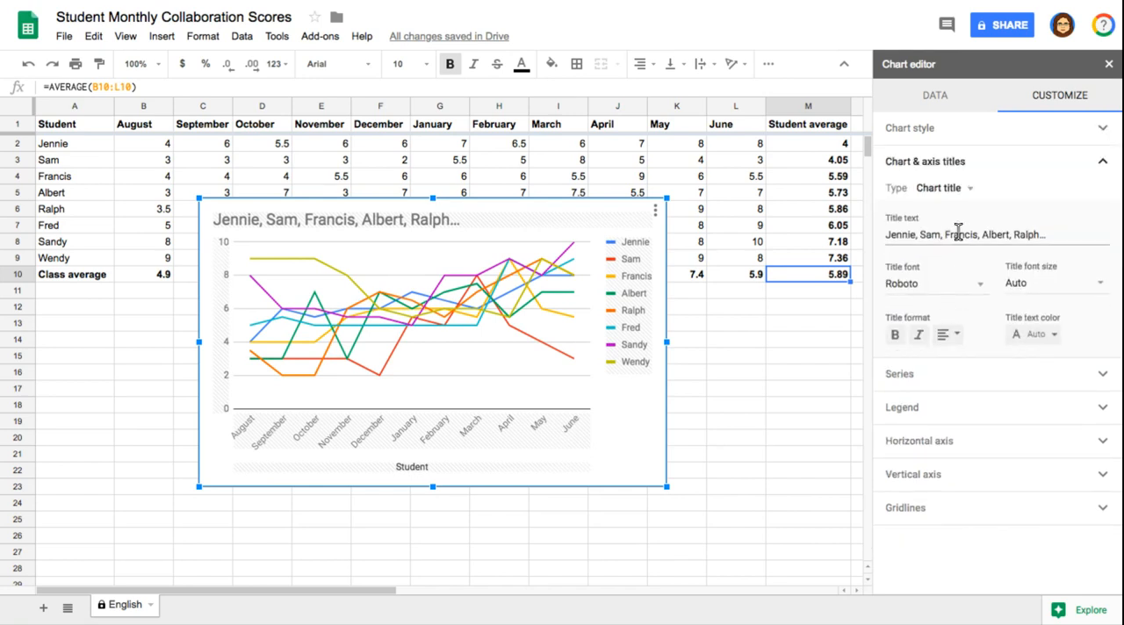
double_click(958, 233)
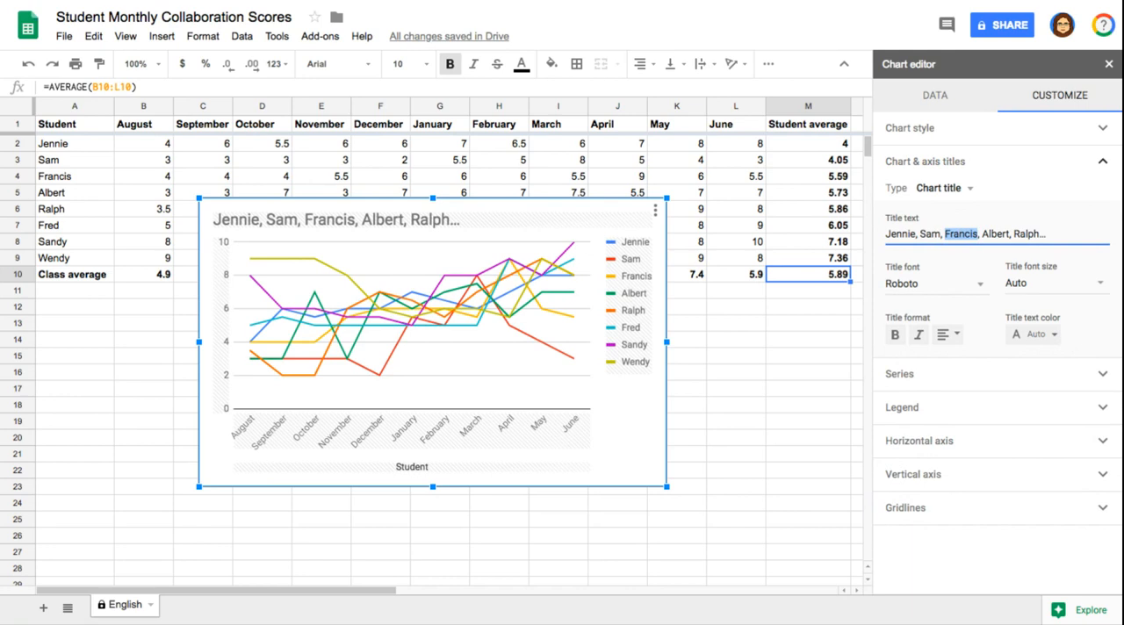
key(ctrl+a)
key(BackSpace)
text(Student)
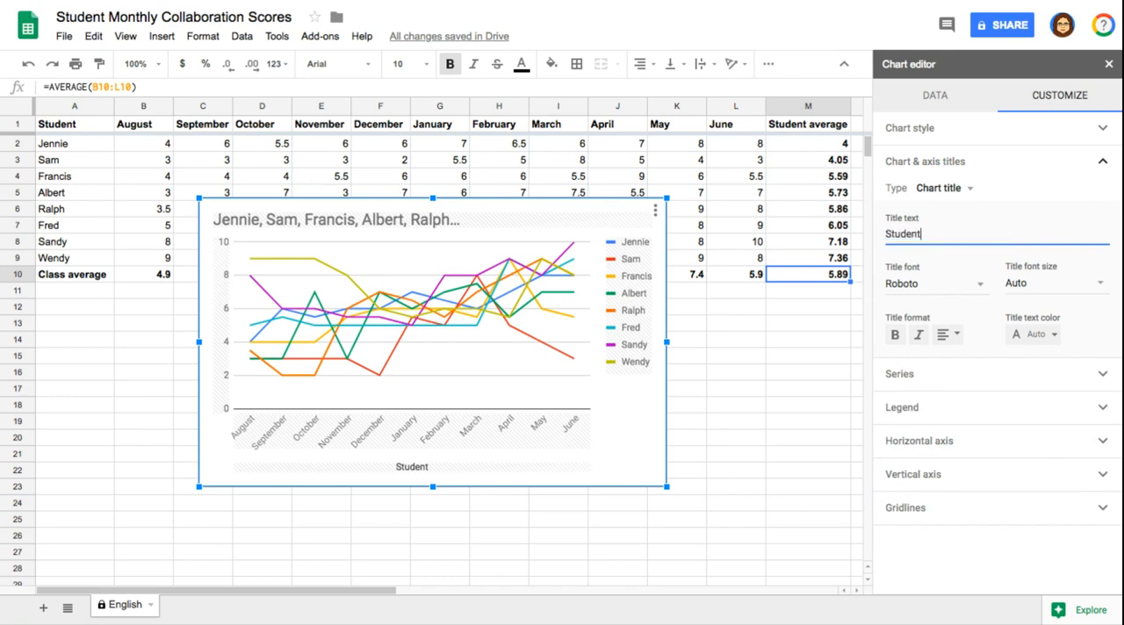
text( Aver)
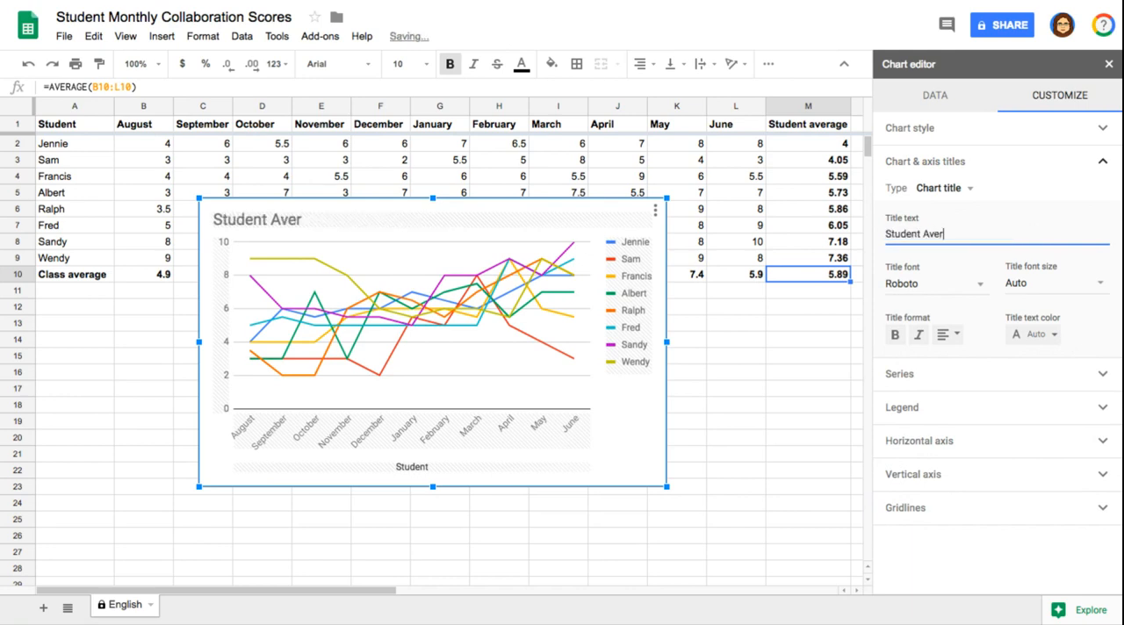
text(ange)
key(BackSpace)
key(BackSpace)
key(BackSpace)
text(ges)
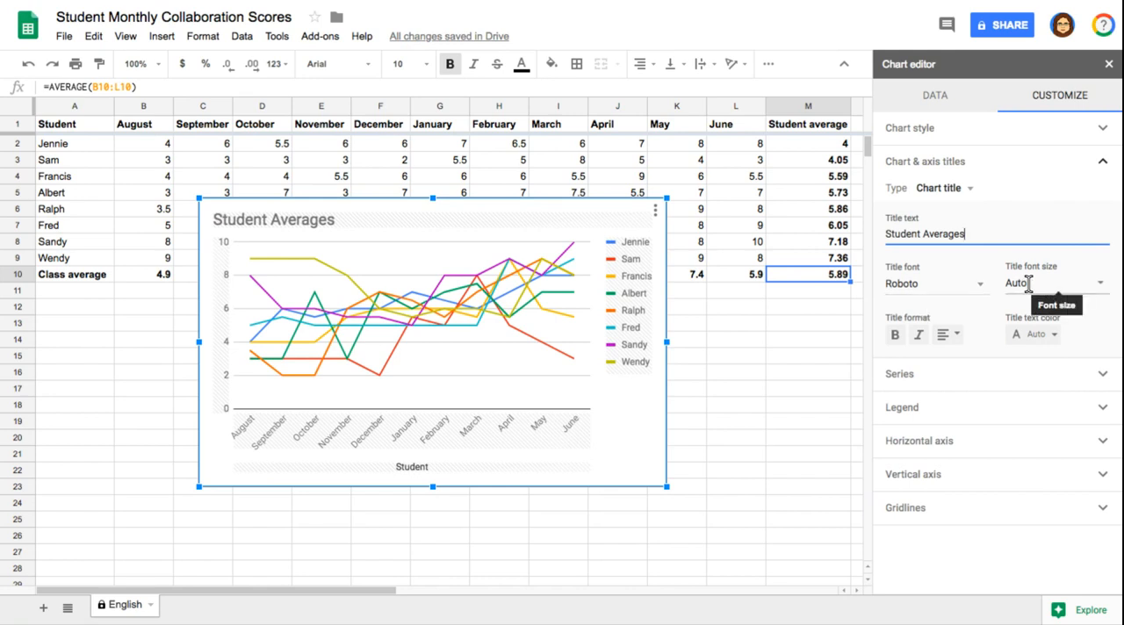
Try Star as the point shape for all series of the chart, and switch the shape to Circle.
click(1095, 376)
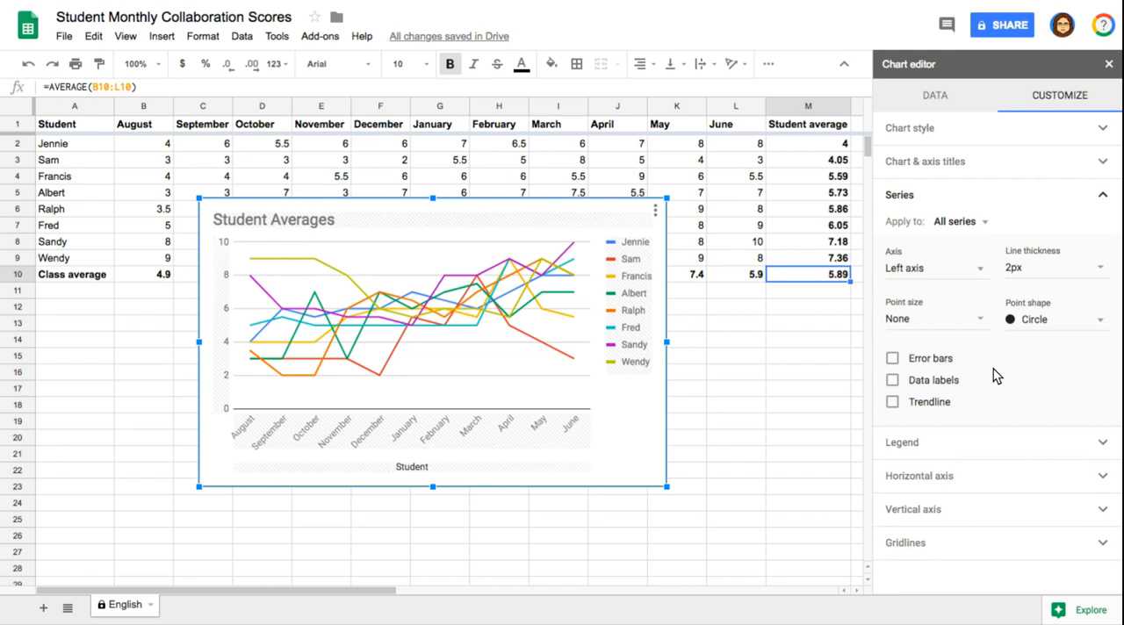
click(1025, 321)
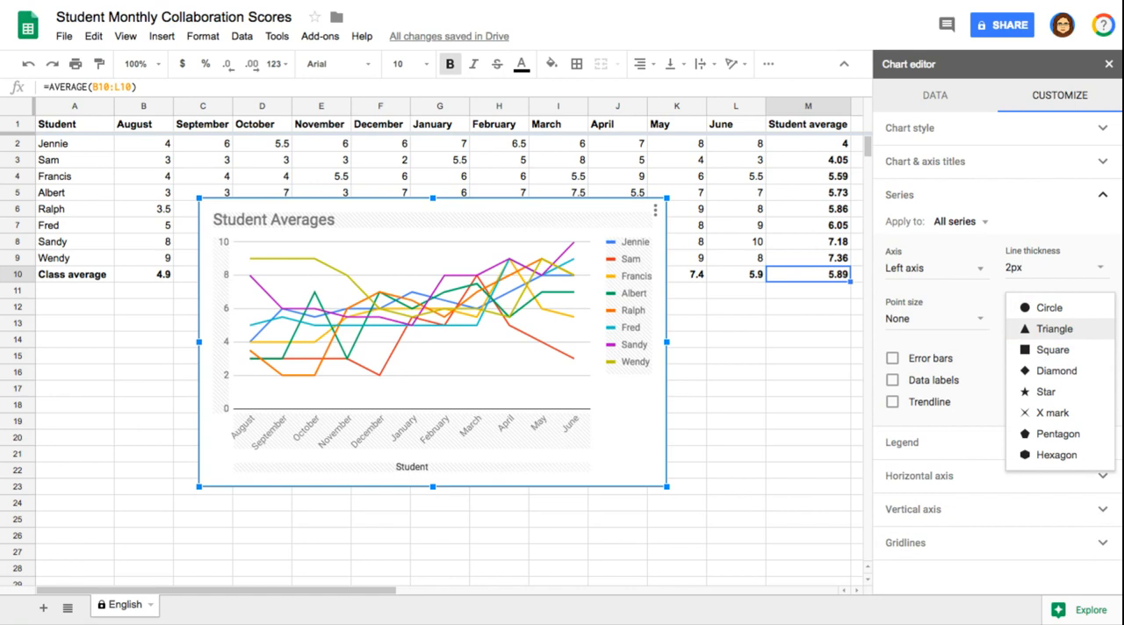
click(1030, 394)
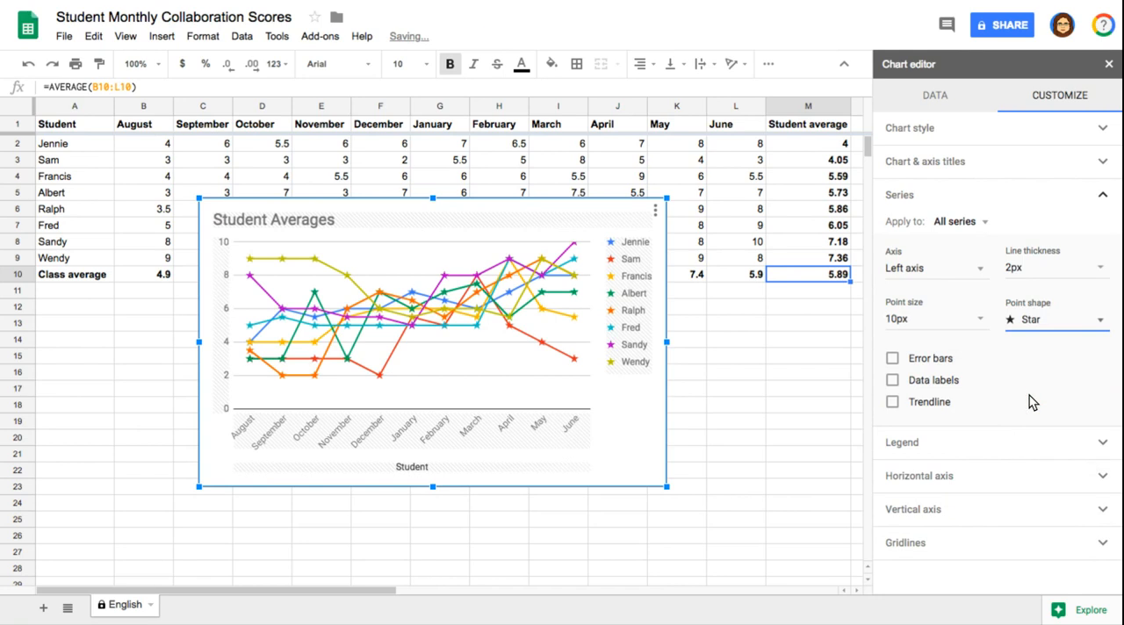
click(1049, 323)
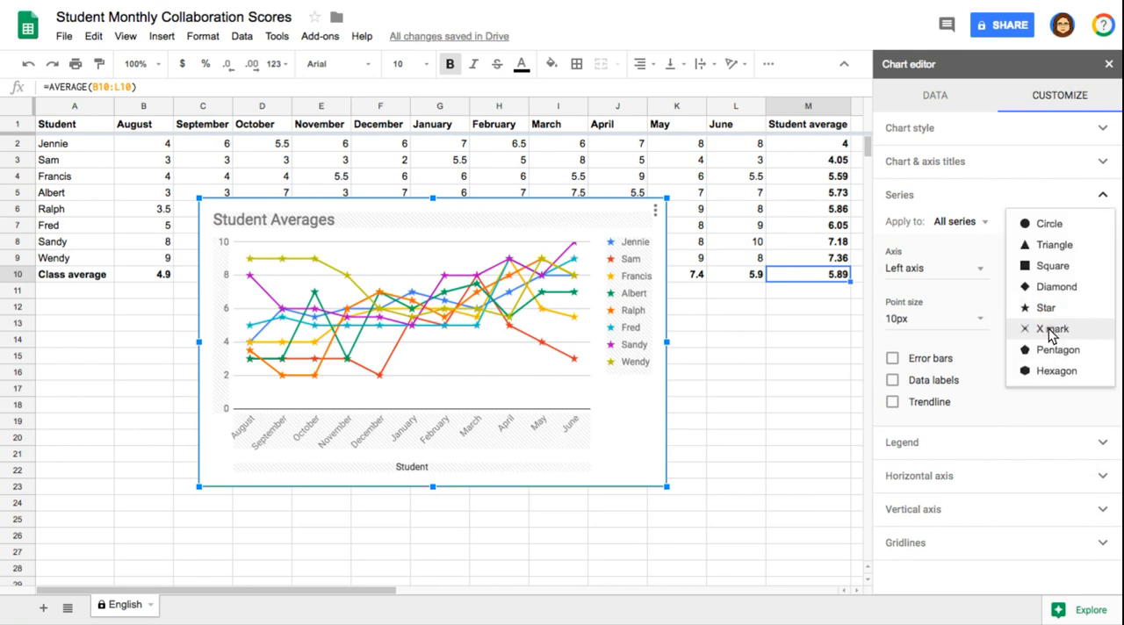
click(1043, 226)
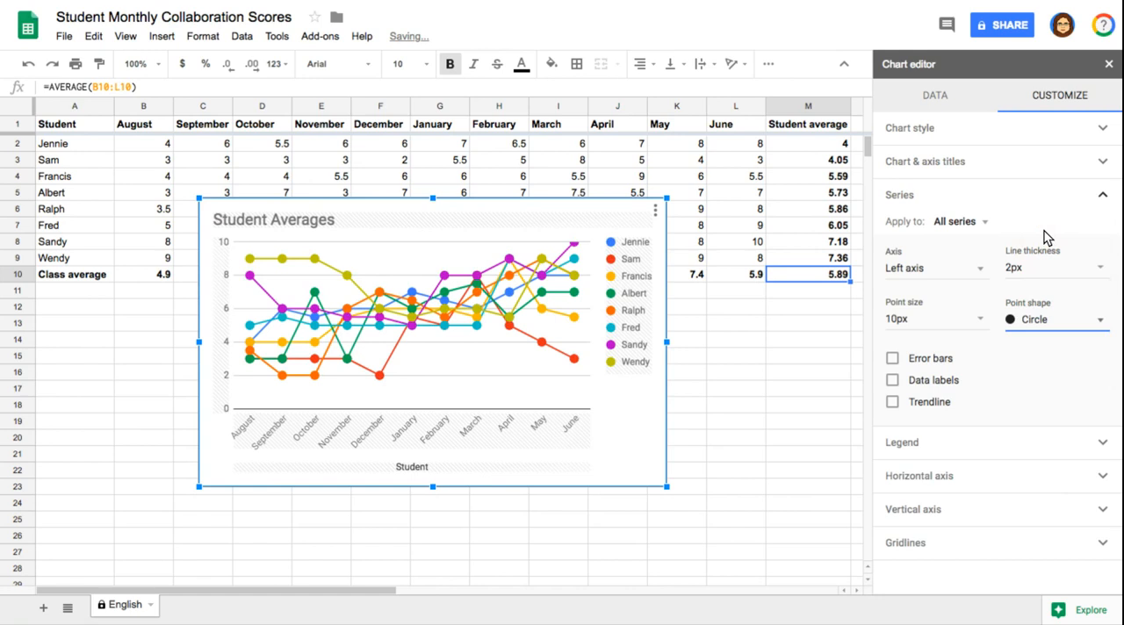
Try adding a trendline to all series, and undo it together with the point shape changes.
click(1032, 321)
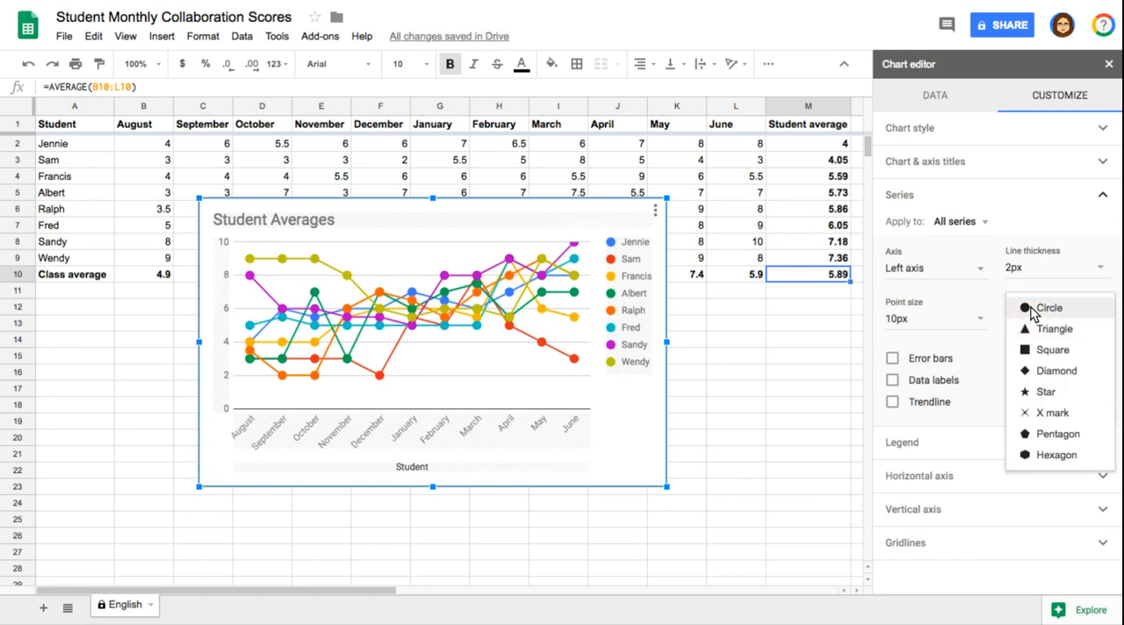
click(1043, 274)
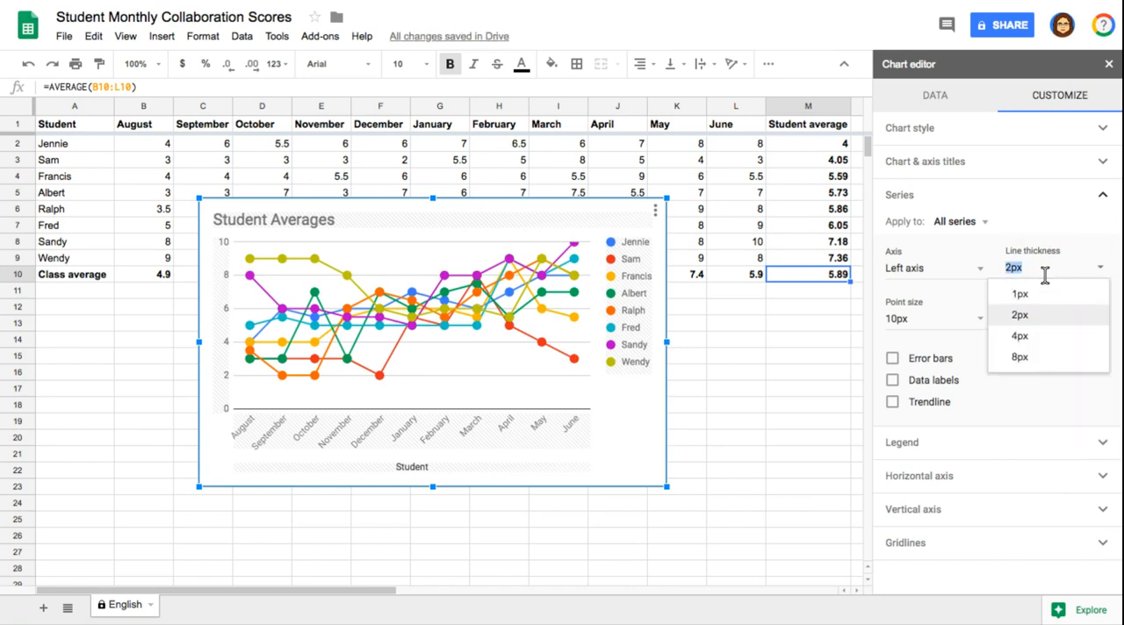
click(1003, 401)
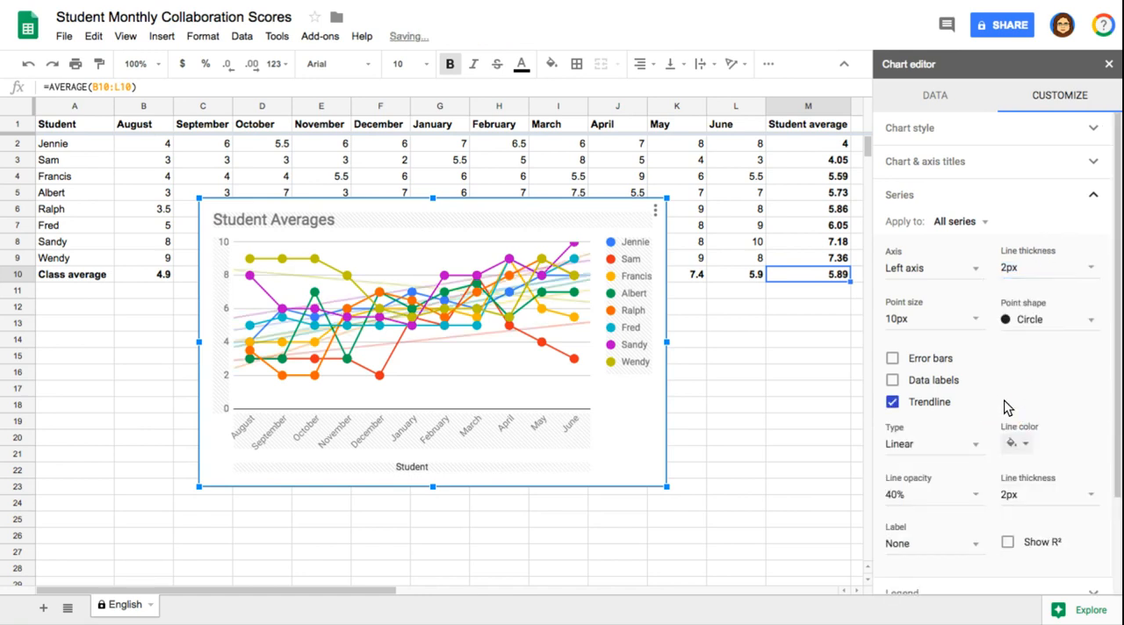
key(ctrl+z)
key(ctrl+z)
key(ctrl+z)
key(ctrl+z)
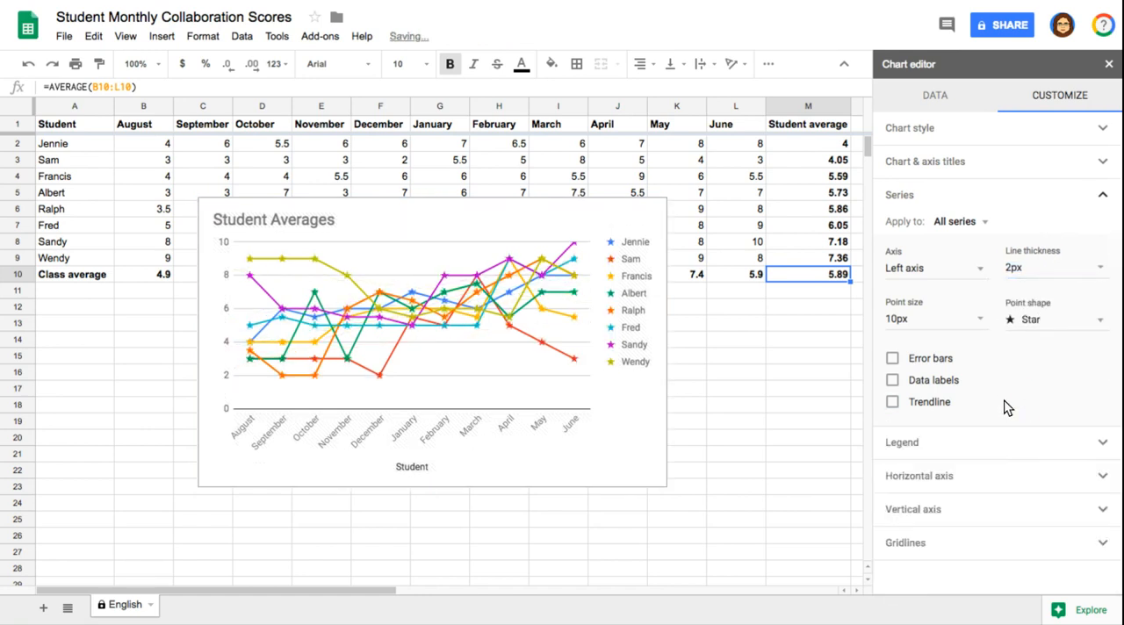
Look over the point size, point shape and line thickness choices for all series.
click(933, 320)
click(1023, 323)
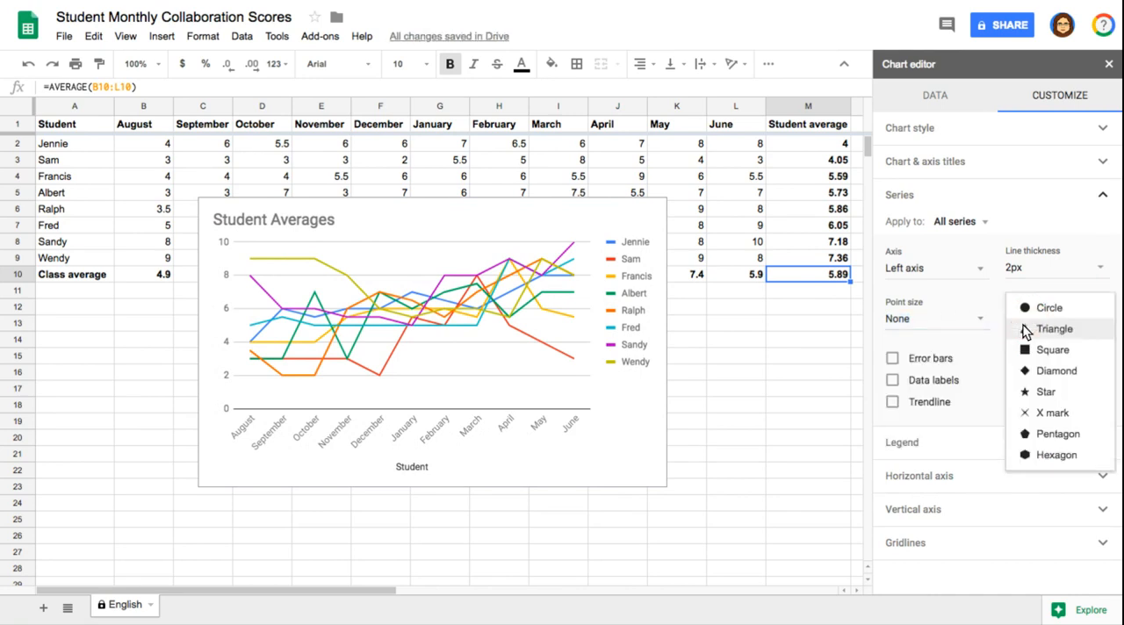
click(1029, 267)
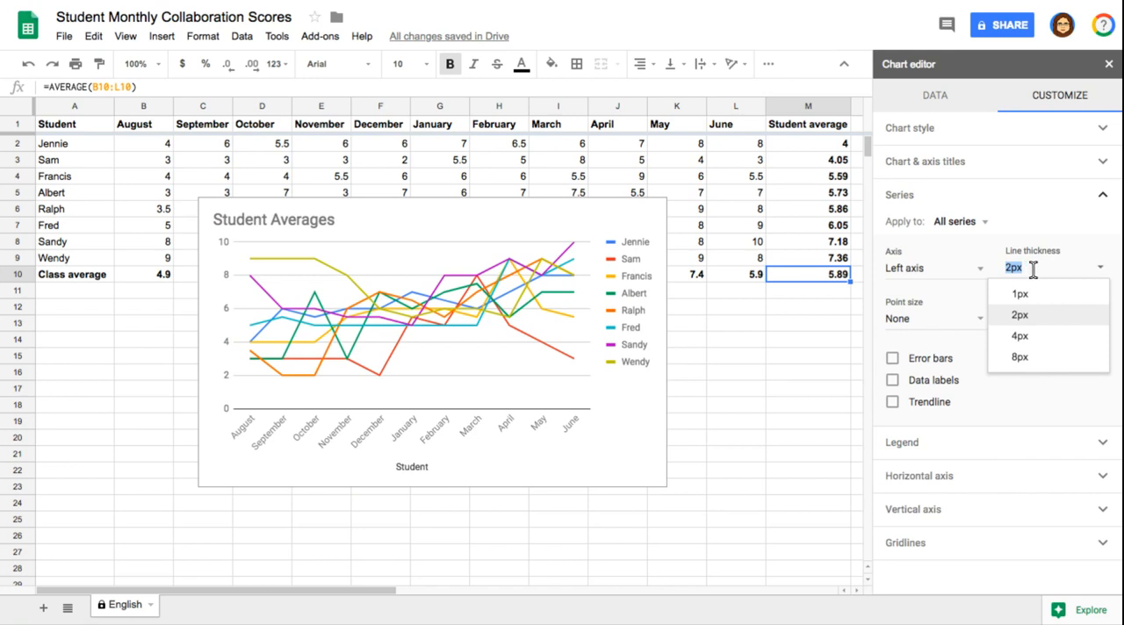
Try Trendline and Data labels one after the other on all series, turning each off again.
click(991, 403)
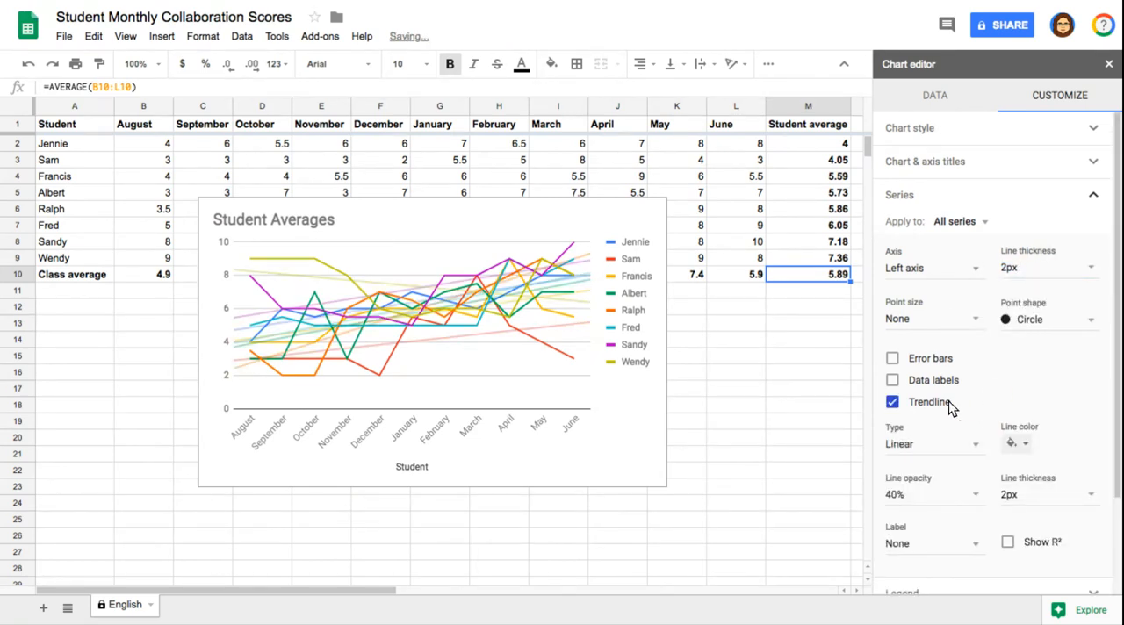
click(892, 402)
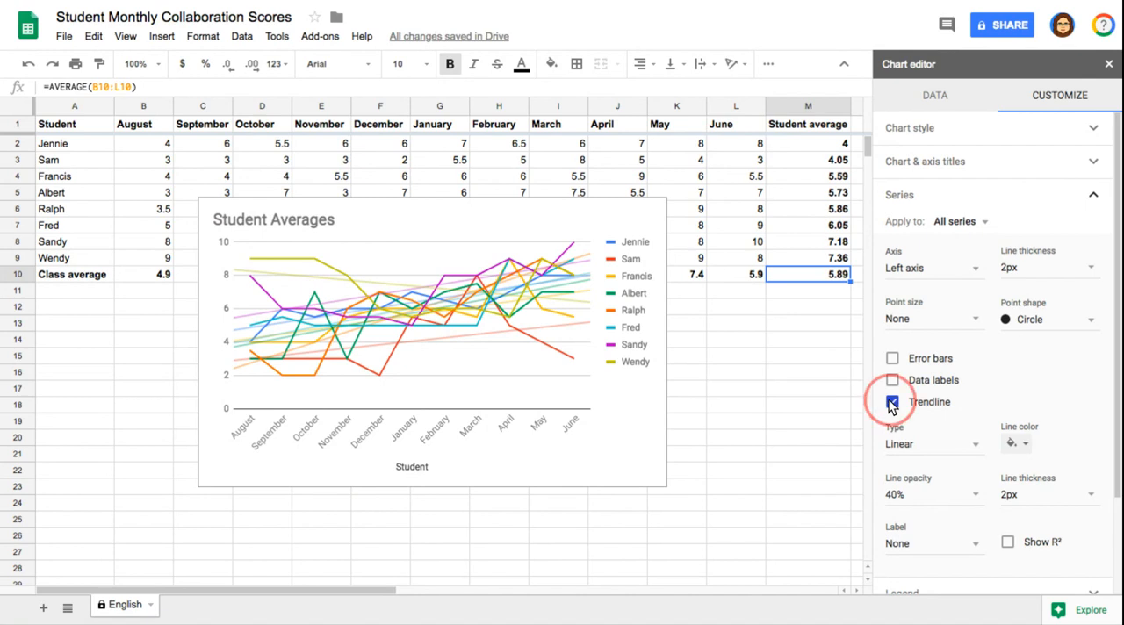
click(892, 401)
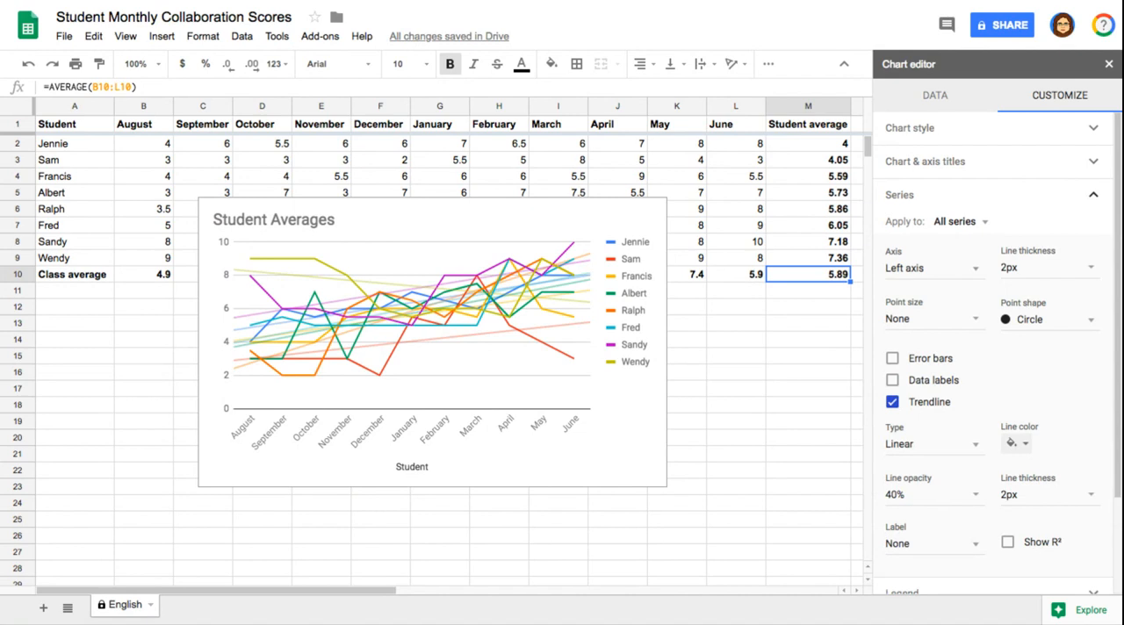
click(892, 402)
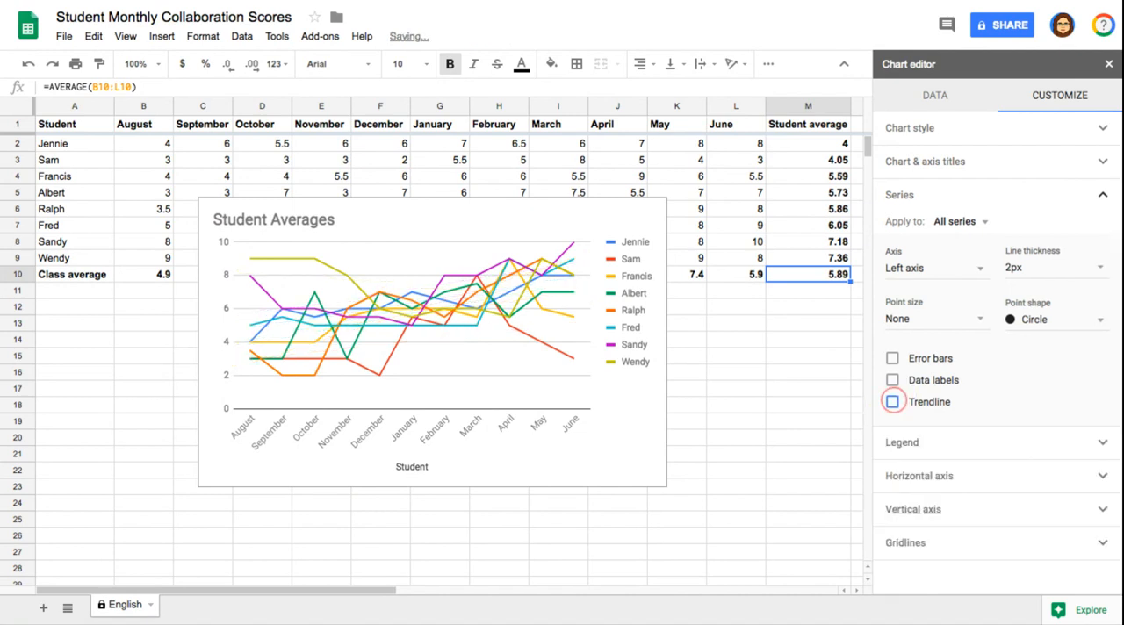
click(892, 380)
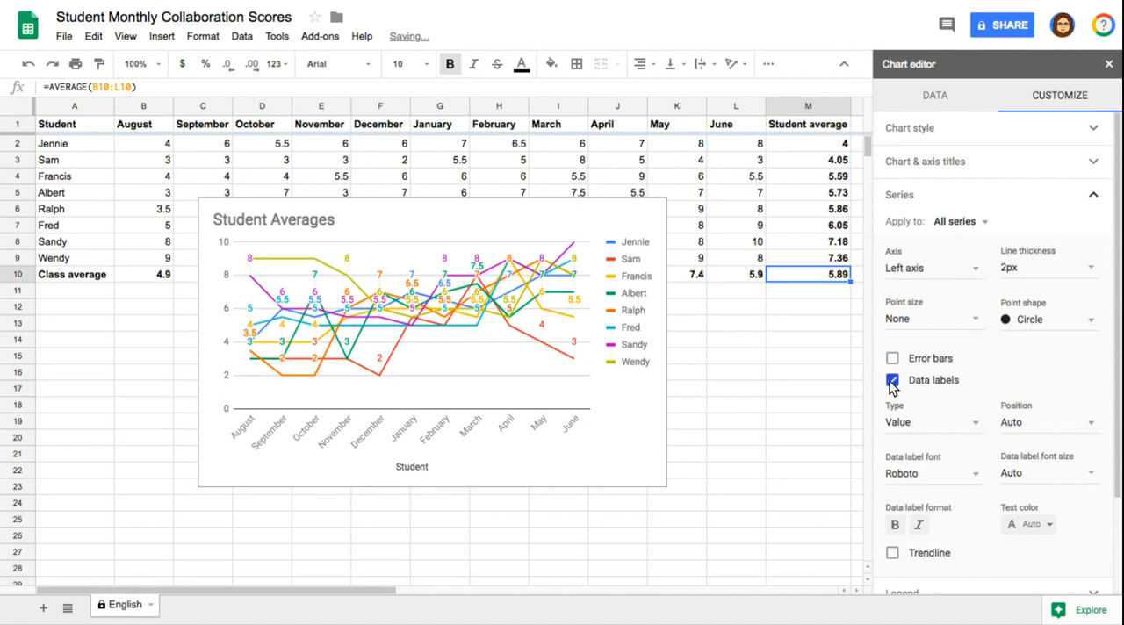
click(893, 384)
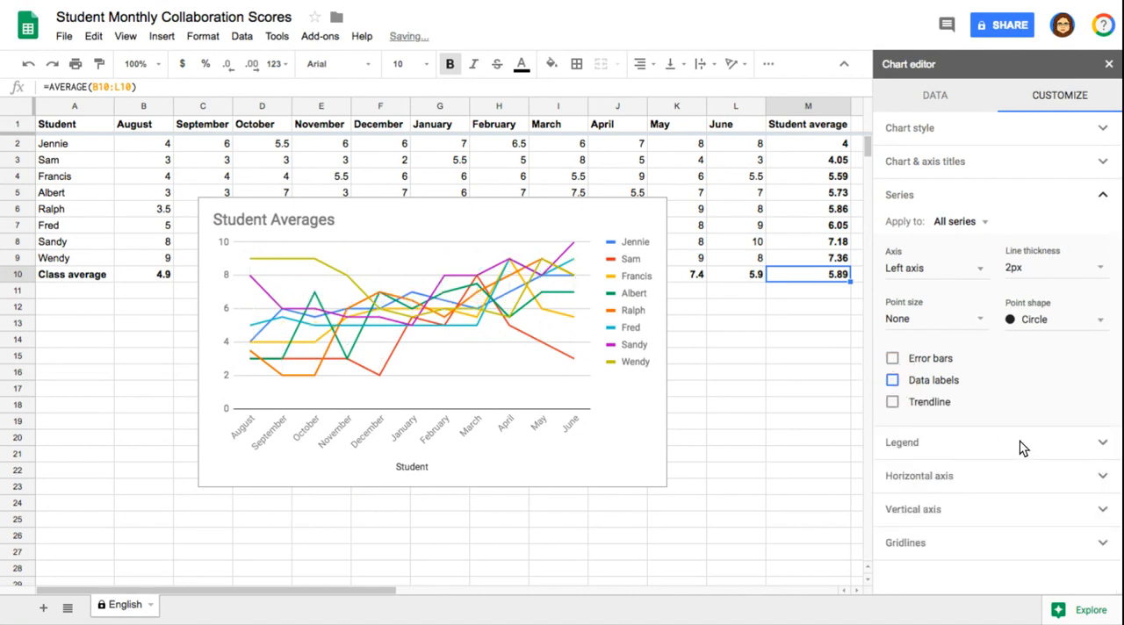
Look through the chart's legend, horizontal axis, vertical axis and gridline customization options.
click(1102, 443)
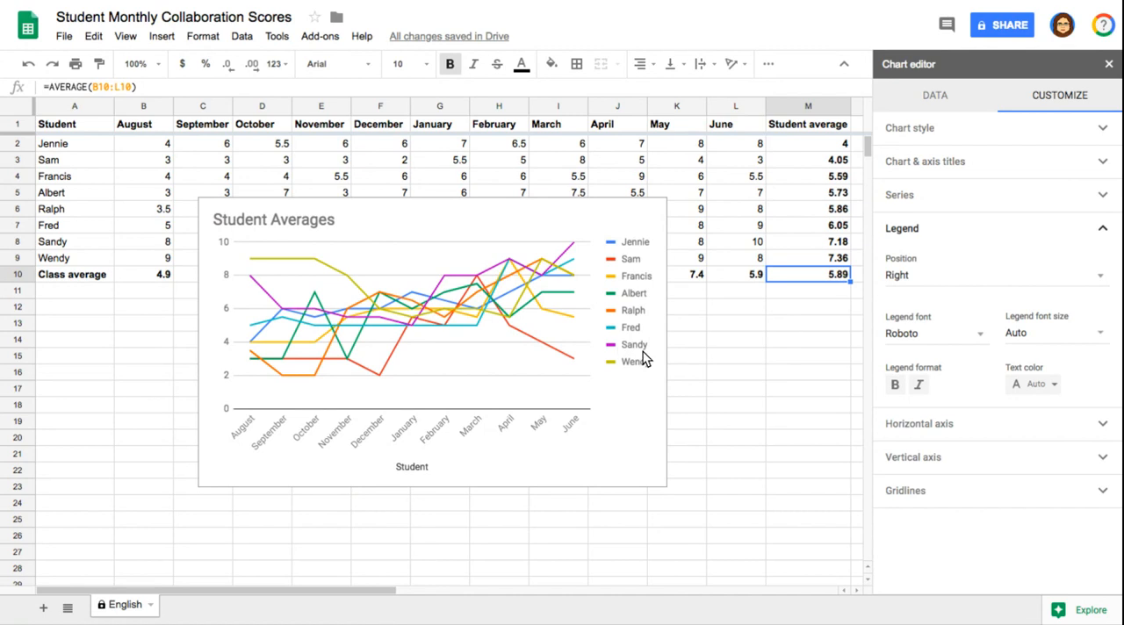
click(1097, 425)
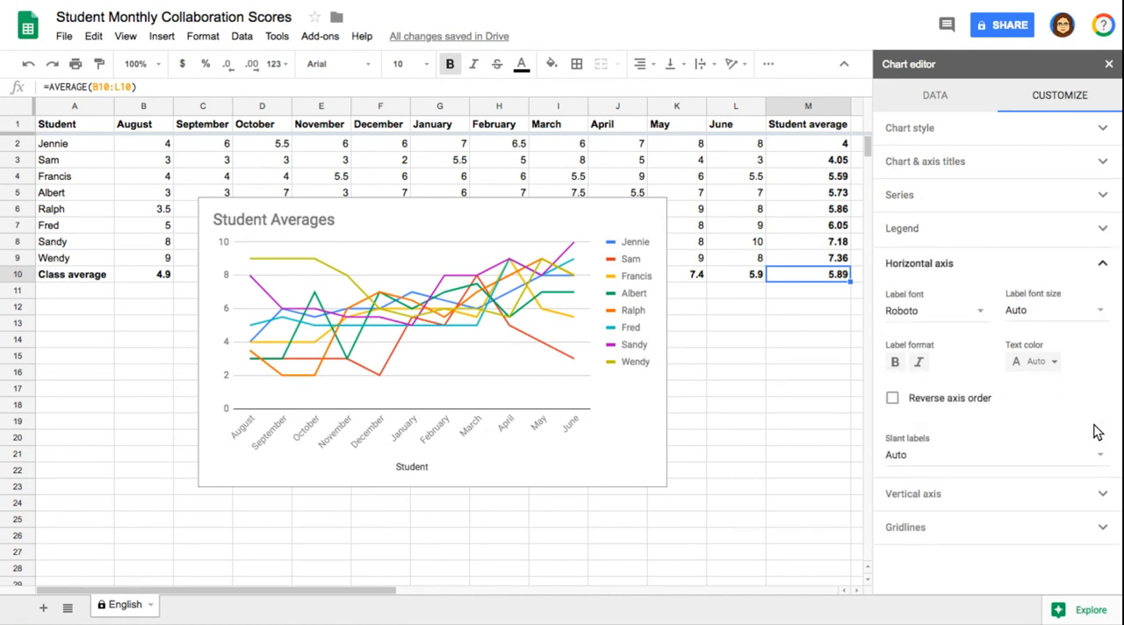
click(1096, 492)
scroll(1053, 497, down, 1)
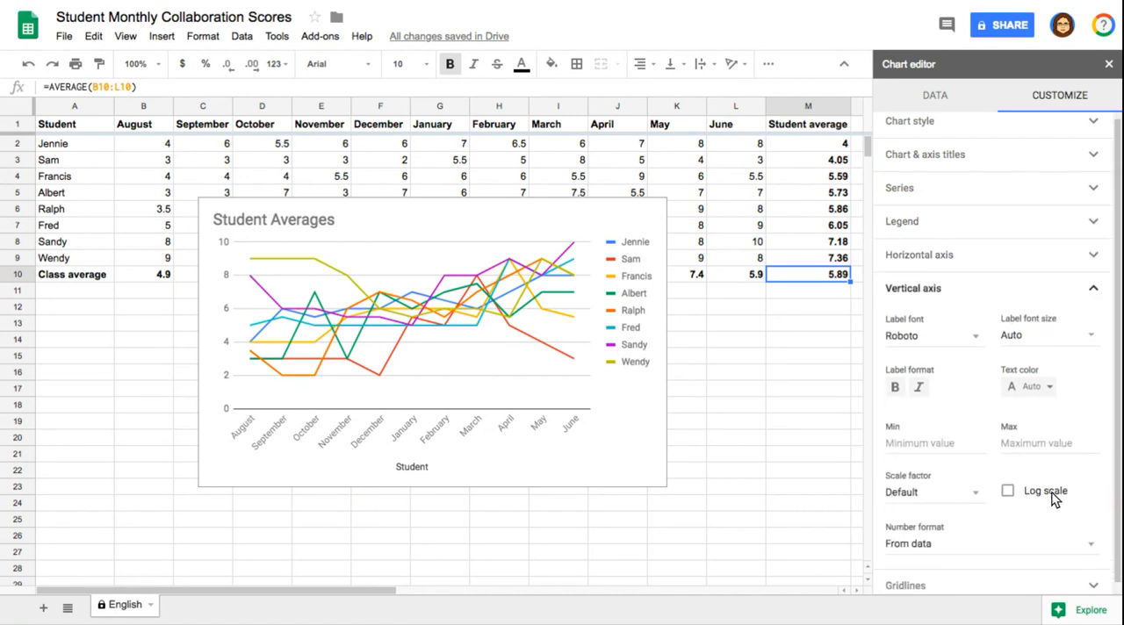
click(1095, 277)
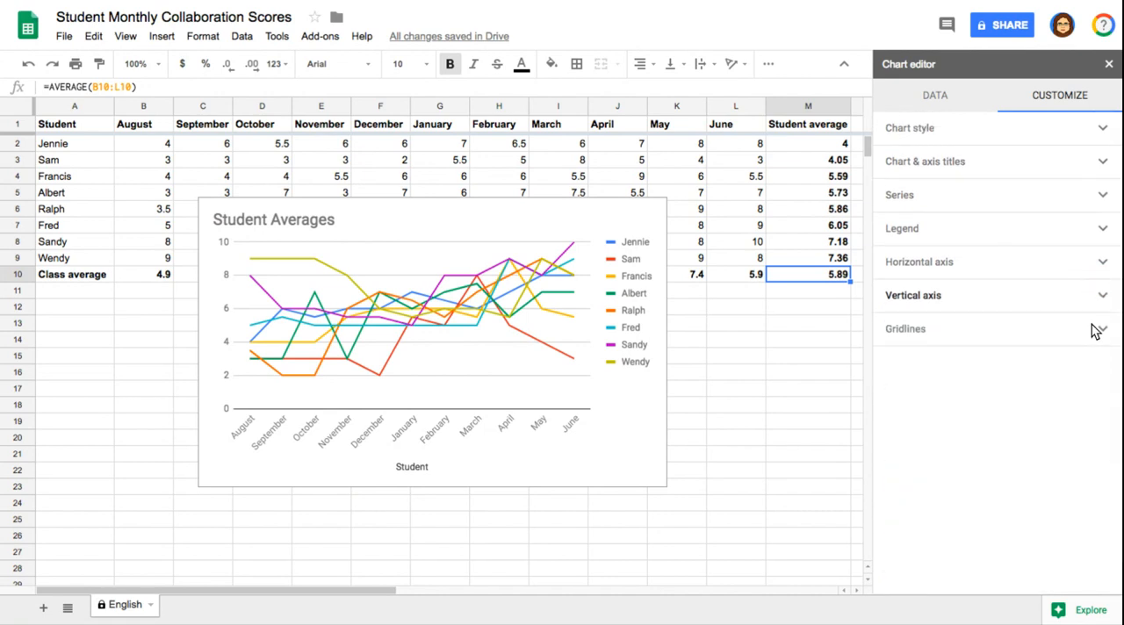
click(1097, 331)
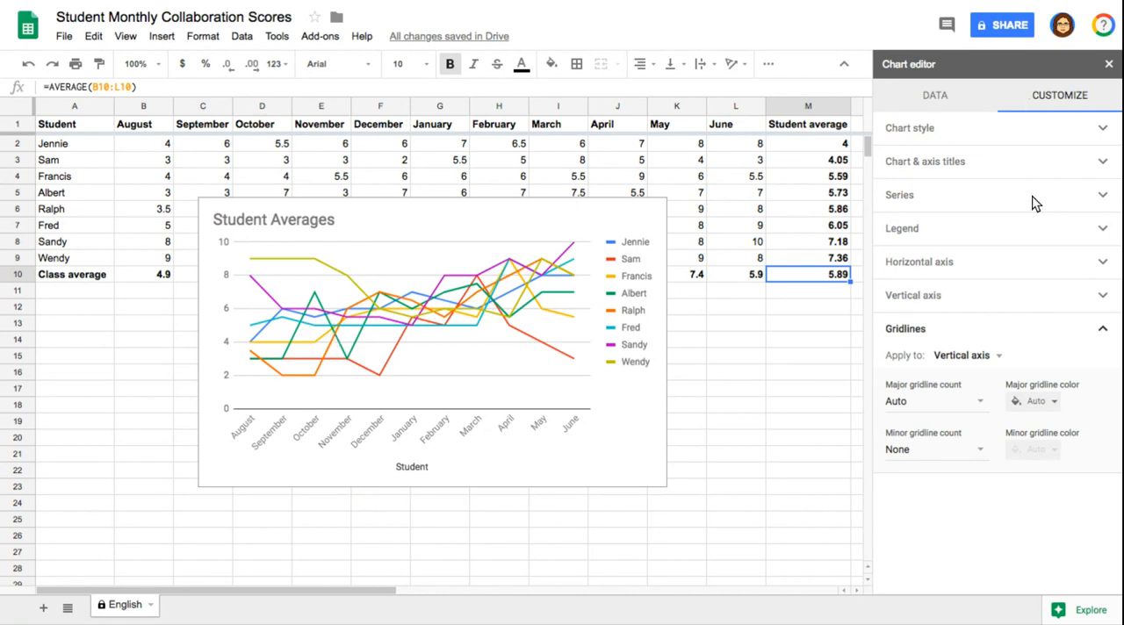
Close the chart editor and move the chart below the score table so it starts at about row 12.
click(1108, 65)
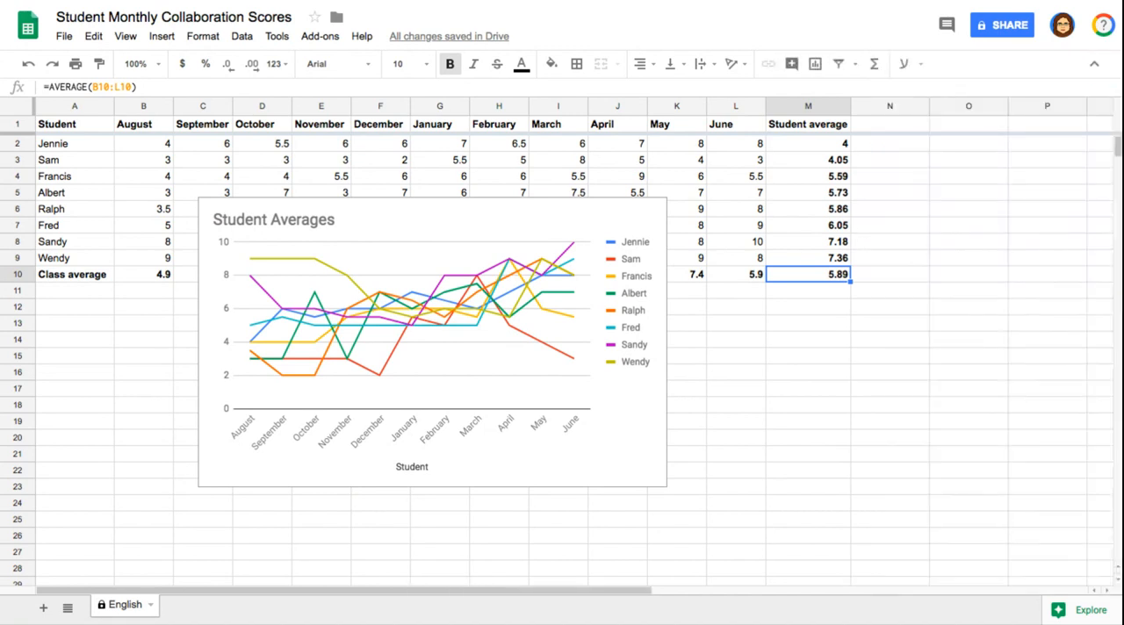
click(556, 216)
drag(592, 222, 652, 327)
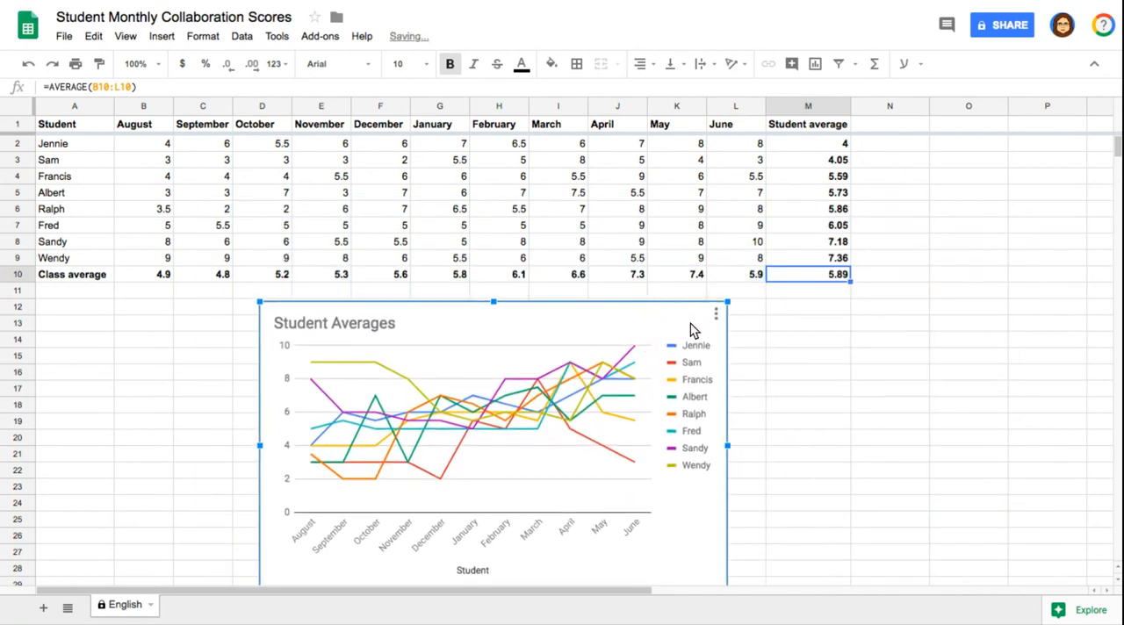
Open the publishing settings for the Student Averages chart and compare the Link and Embed options.
click(715, 315)
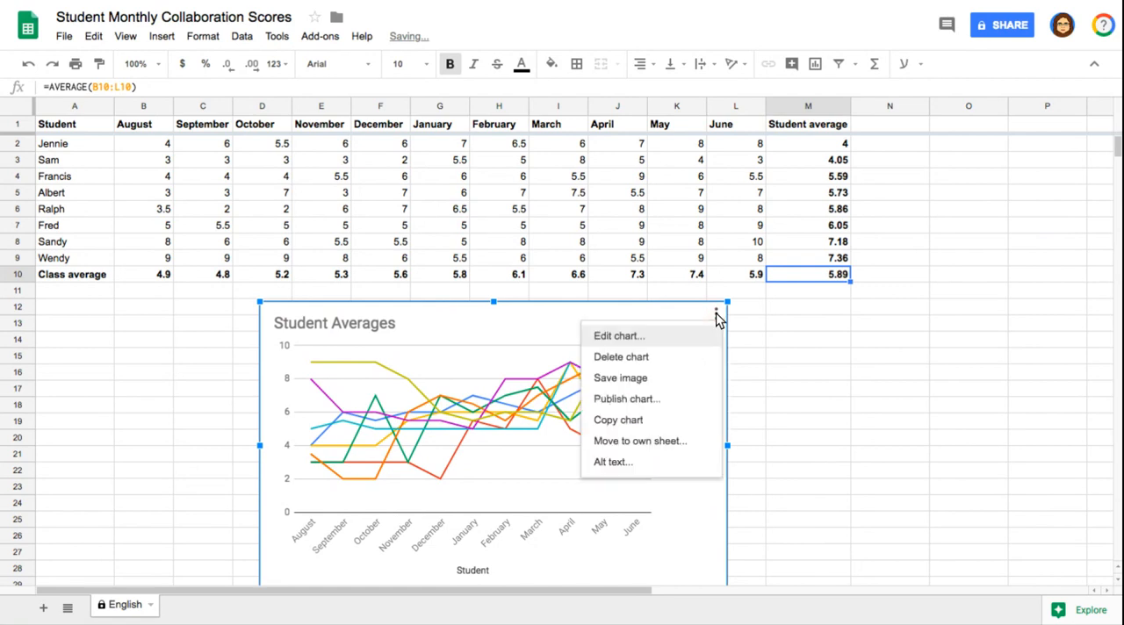
click(651, 398)
click(434, 303)
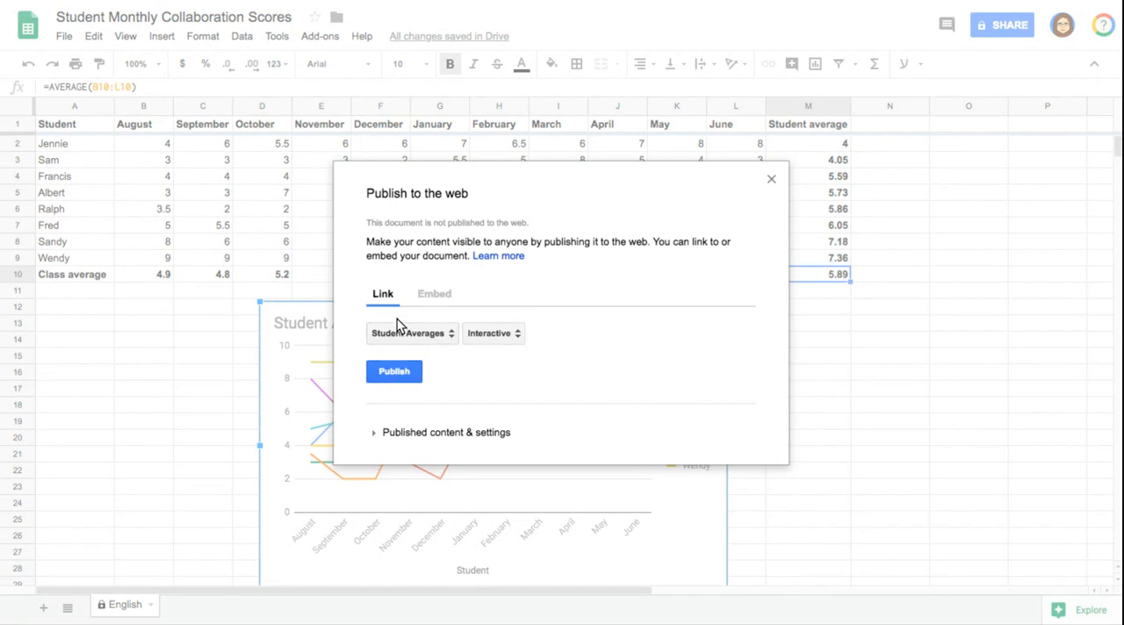
click(438, 298)
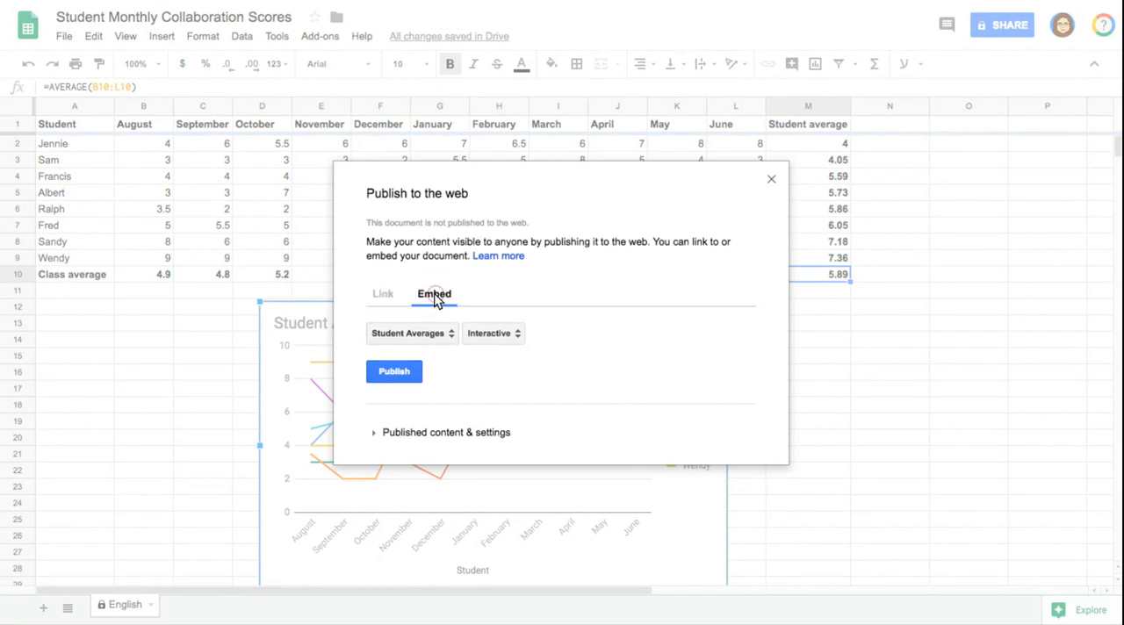
click(383, 296)
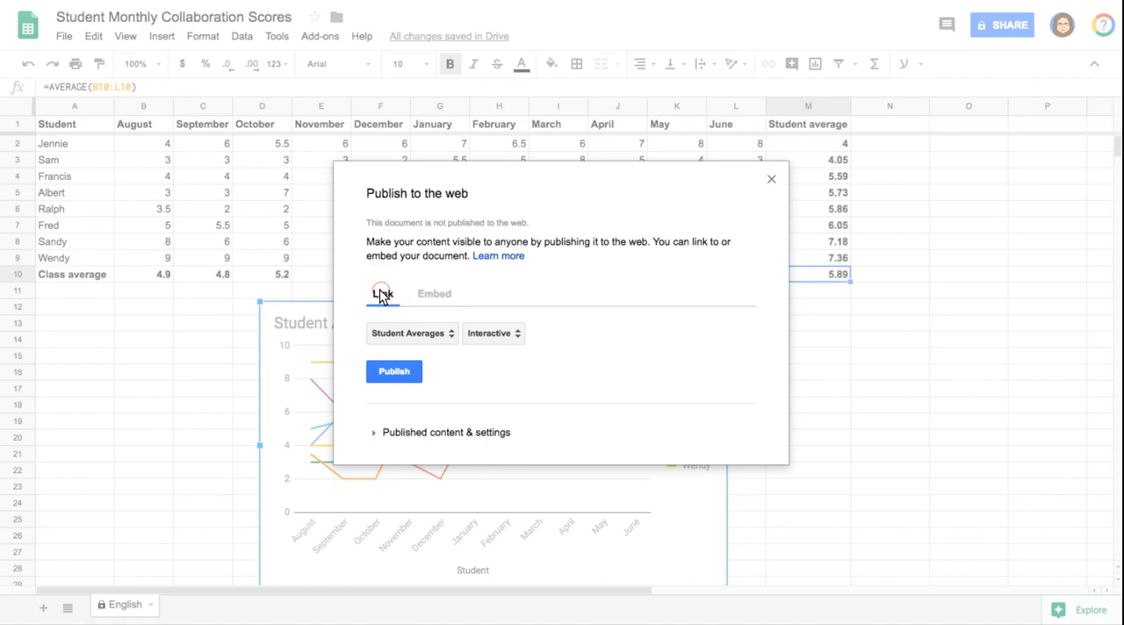
Look over the publishable content and the Interactive or Image formats, and close the publishing settings without publishing.
click(414, 337)
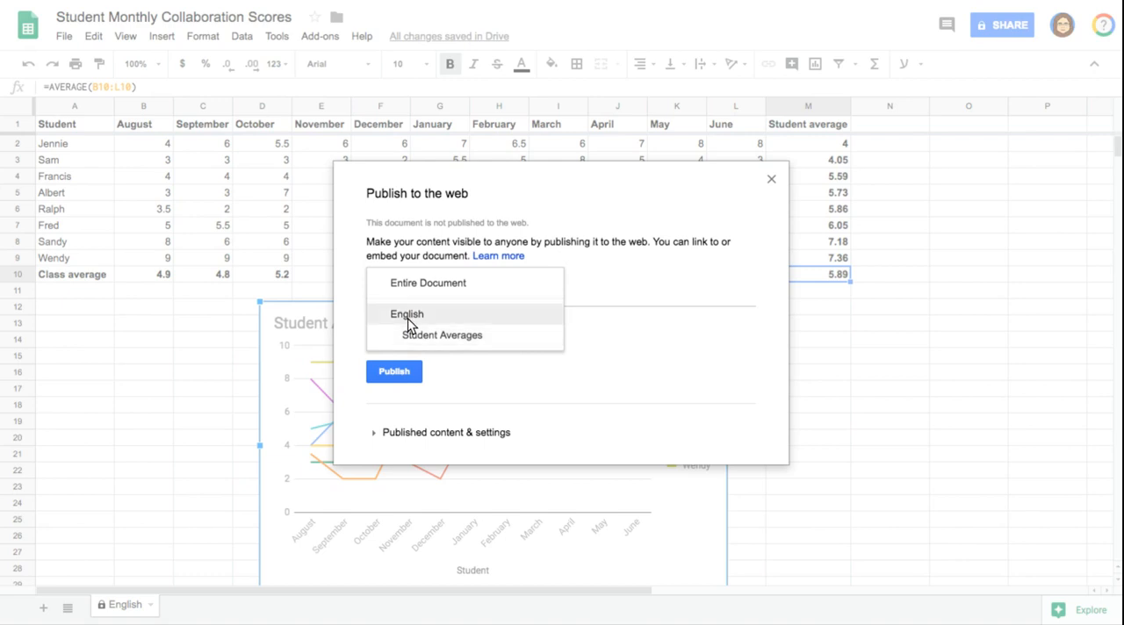
click(435, 360)
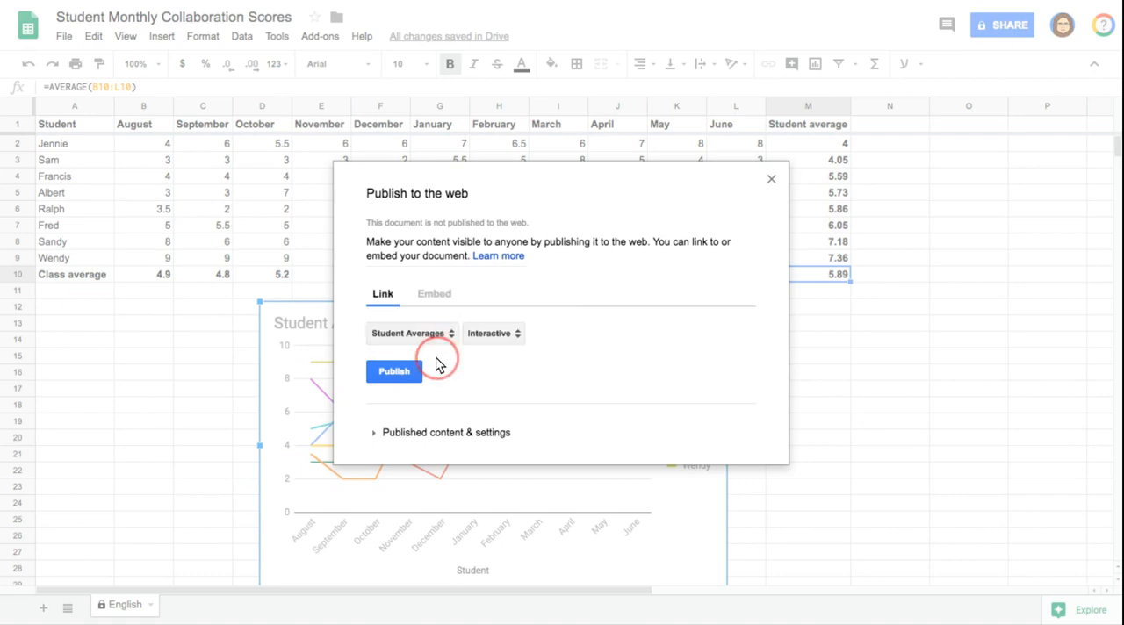
click(413, 339)
click(441, 334)
click(496, 334)
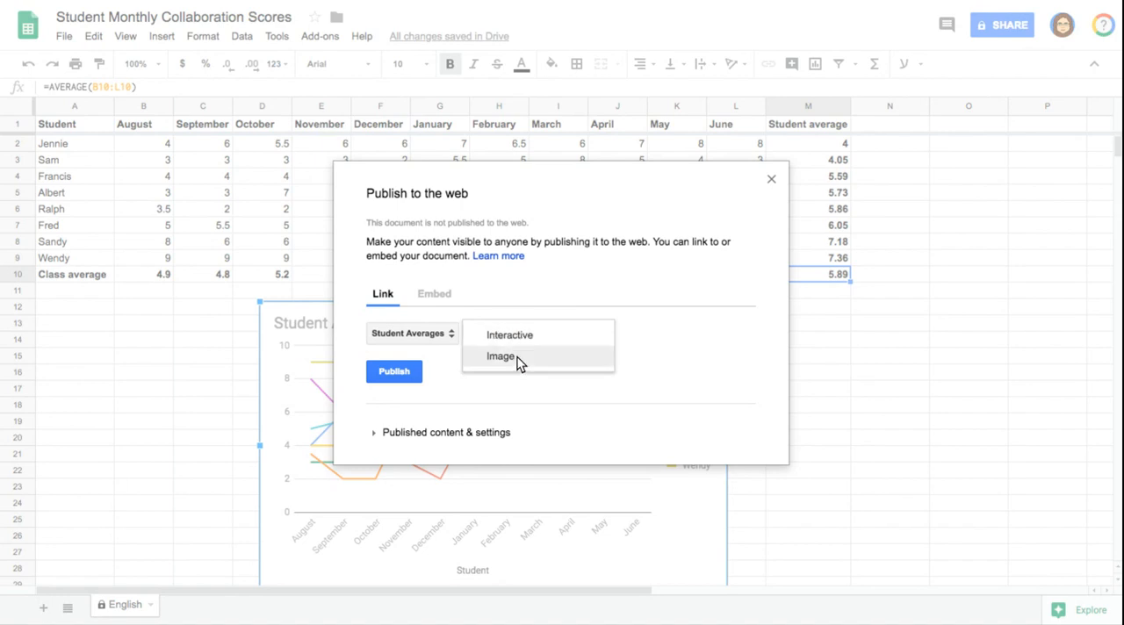
click(380, 374)
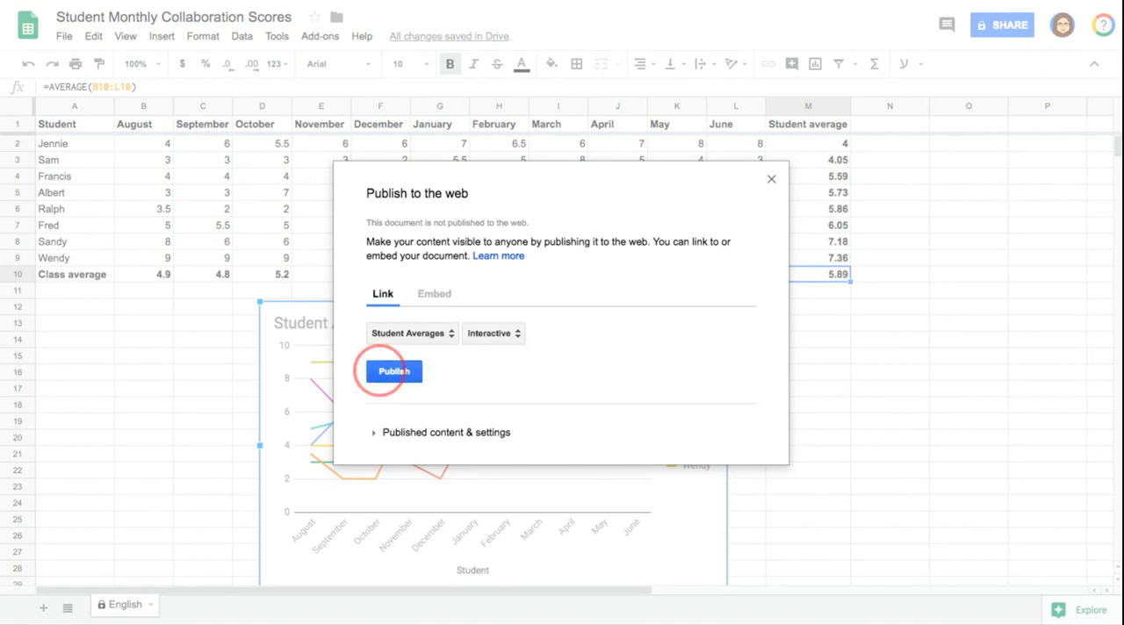
click(768, 180)
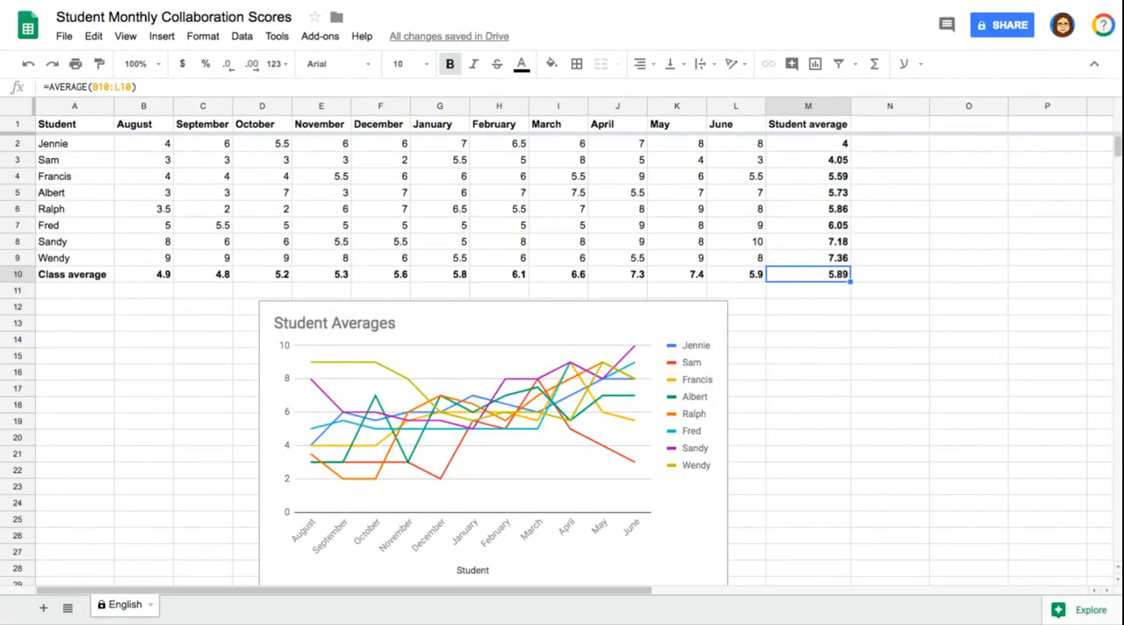
Move the Student Averages chart to its own sheet.
click(706, 316)
click(716, 313)
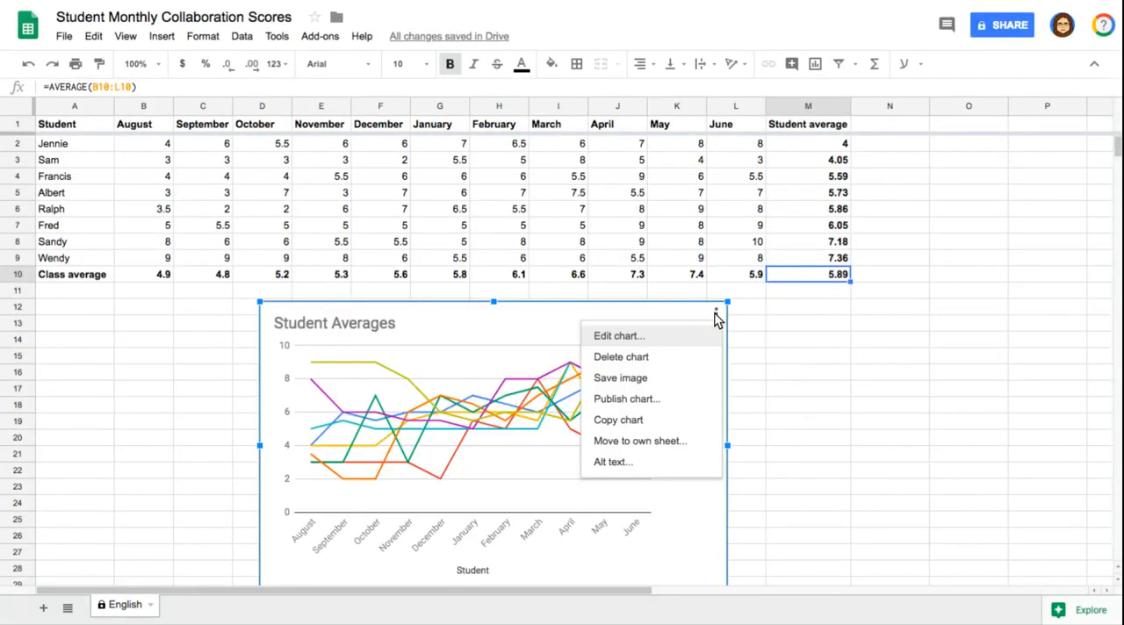
click(657, 436)
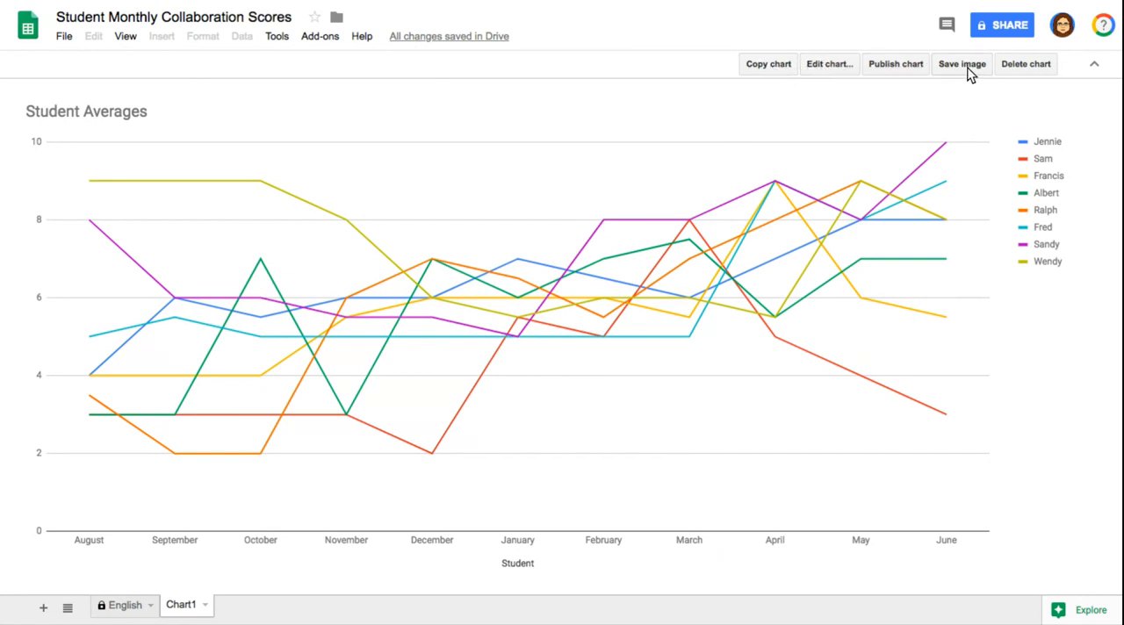
Undo moving the Student Averages chart to its own sheet, return to the English sheet and dismiss the error message.
click(124, 604)
drag(125, 599, 711, 321)
key(ctrl+v)
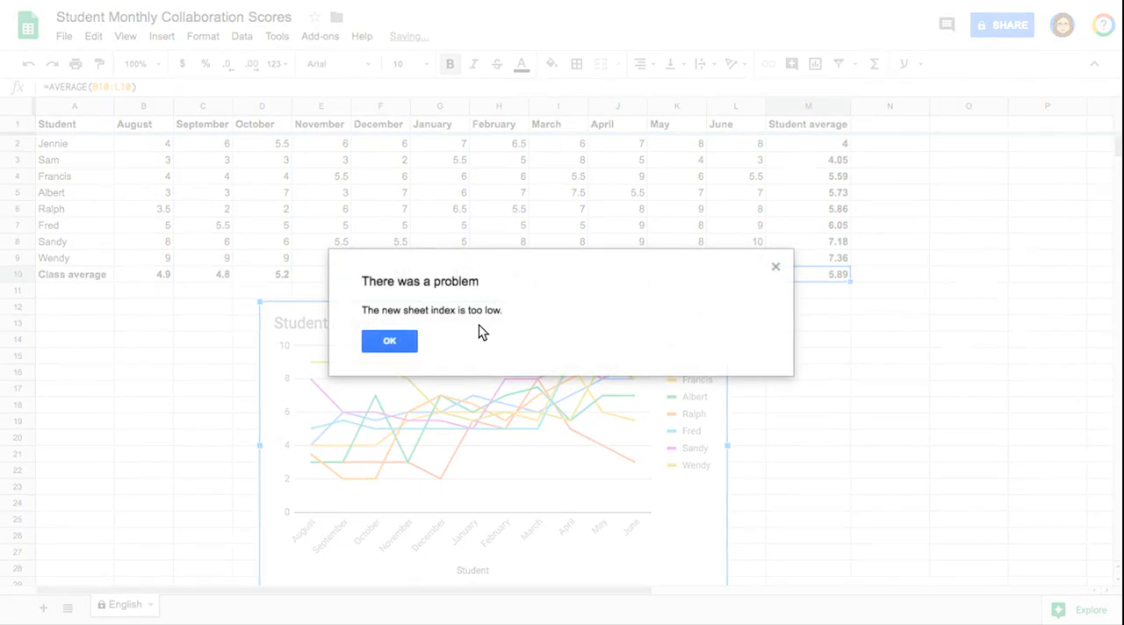
click(390, 341)
Look over the actions available for the Student Averages chart, including Copy chart, and close them without choosing any.
click(717, 318)
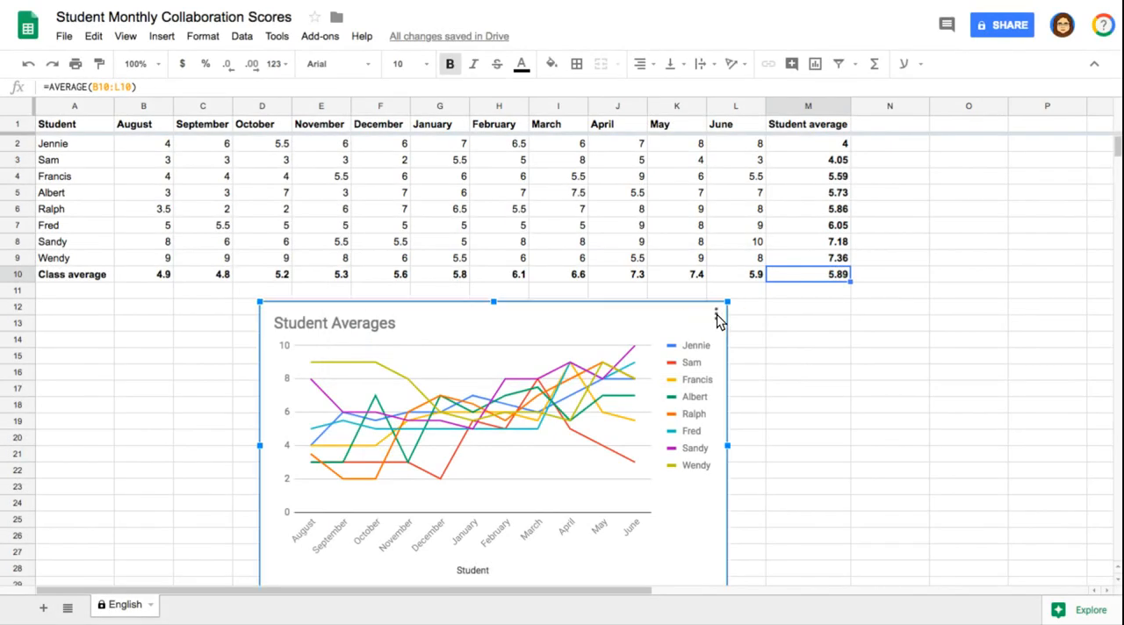
click(715, 314)
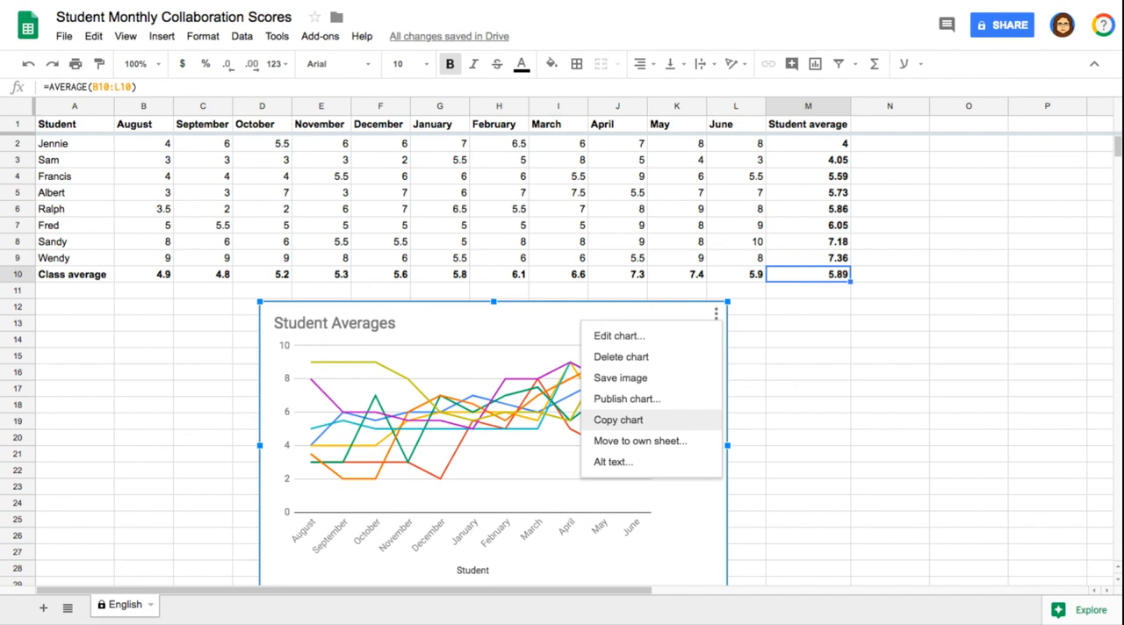
click(778, 421)
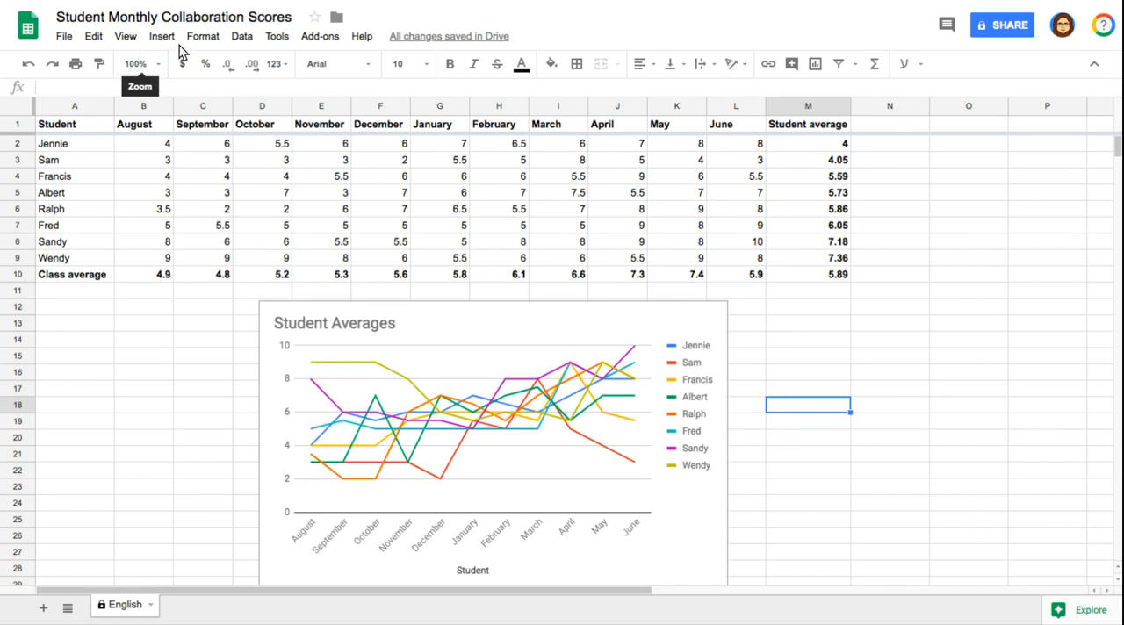
Add a protected range on the English sheet covering the whole score table, A1:M10.
click(242, 37)
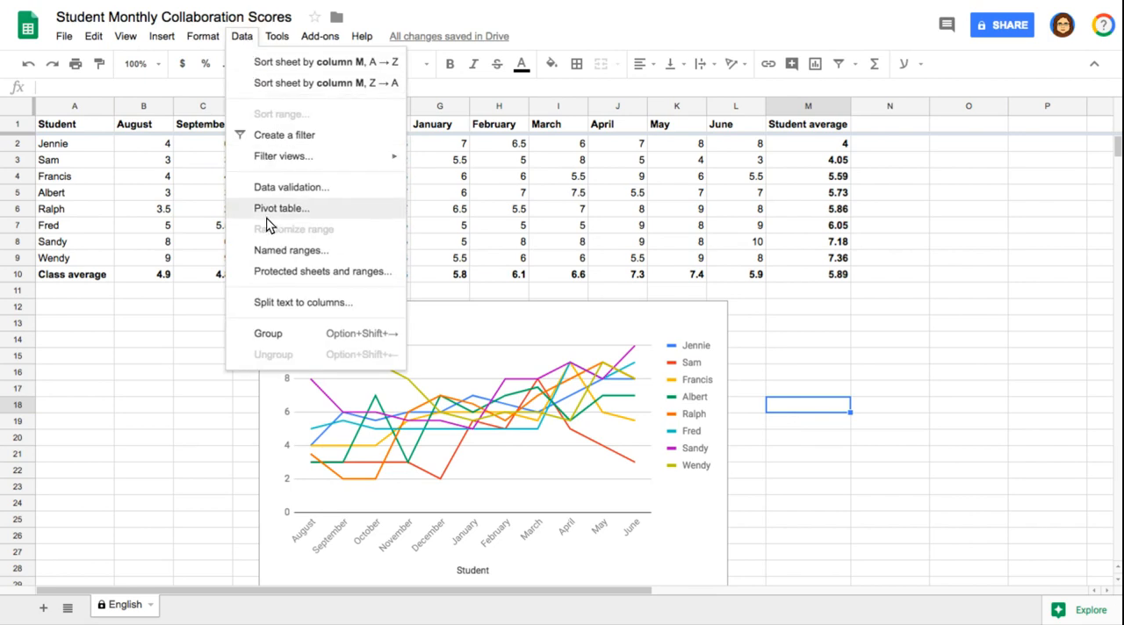
click(267, 273)
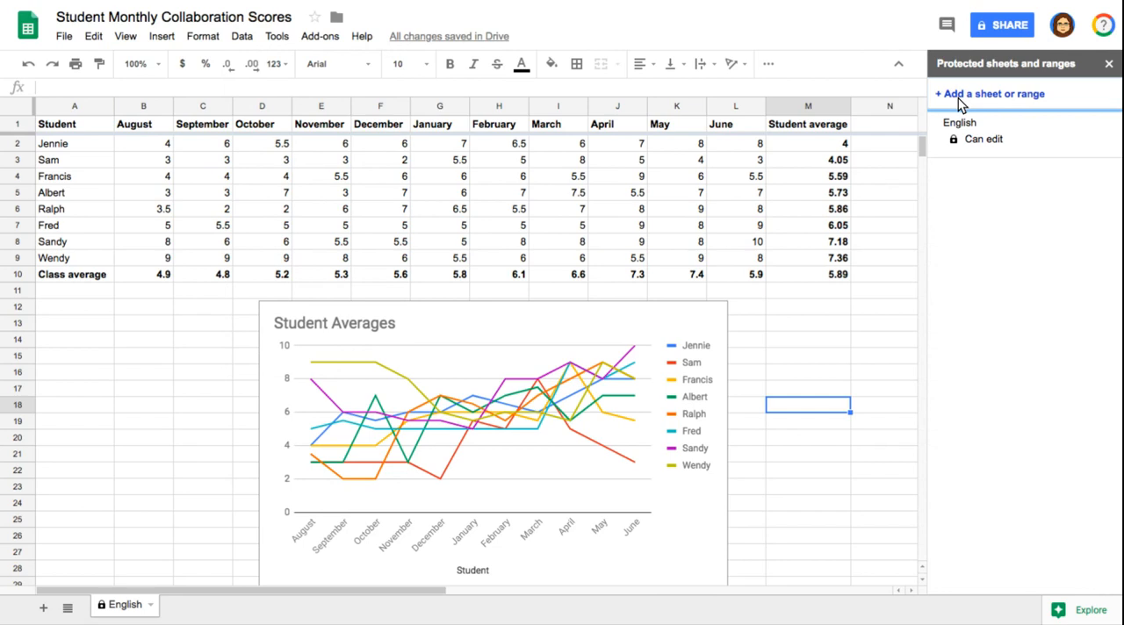
click(959, 95)
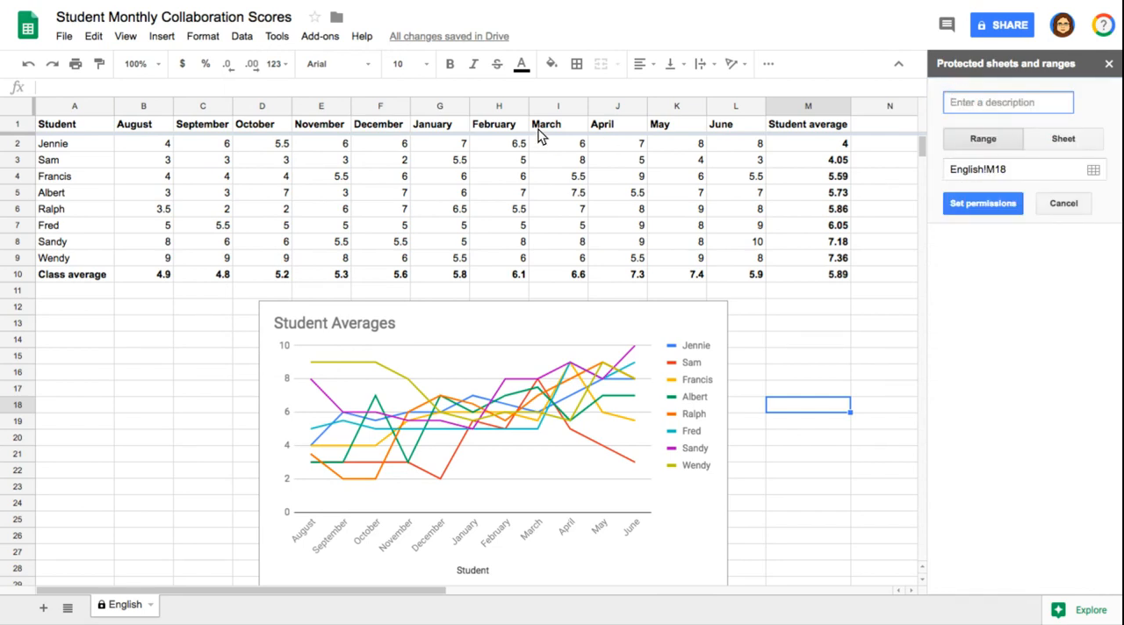
drag(48, 124, 825, 274)
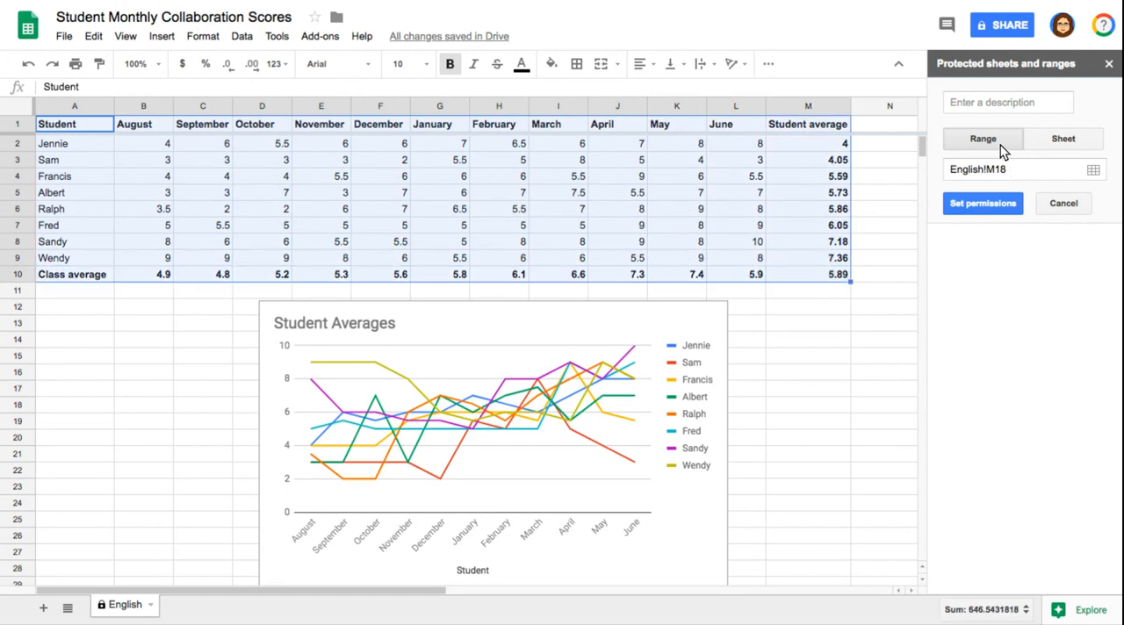
click(1018, 167)
click(1093, 169)
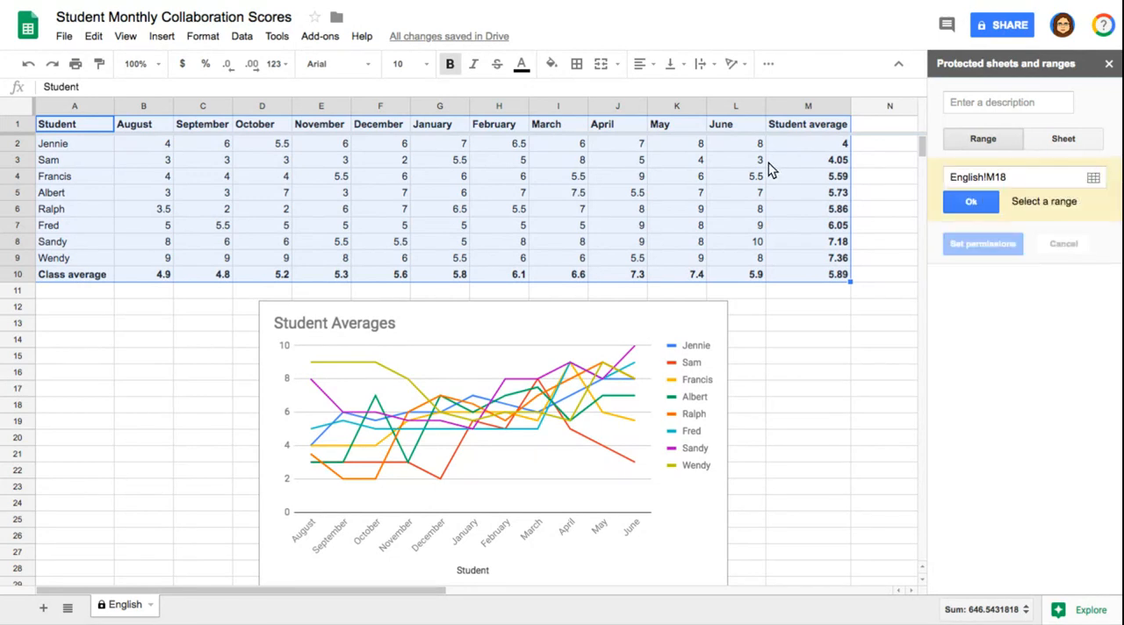
drag(75, 119, 822, 273)
click(974, 201)
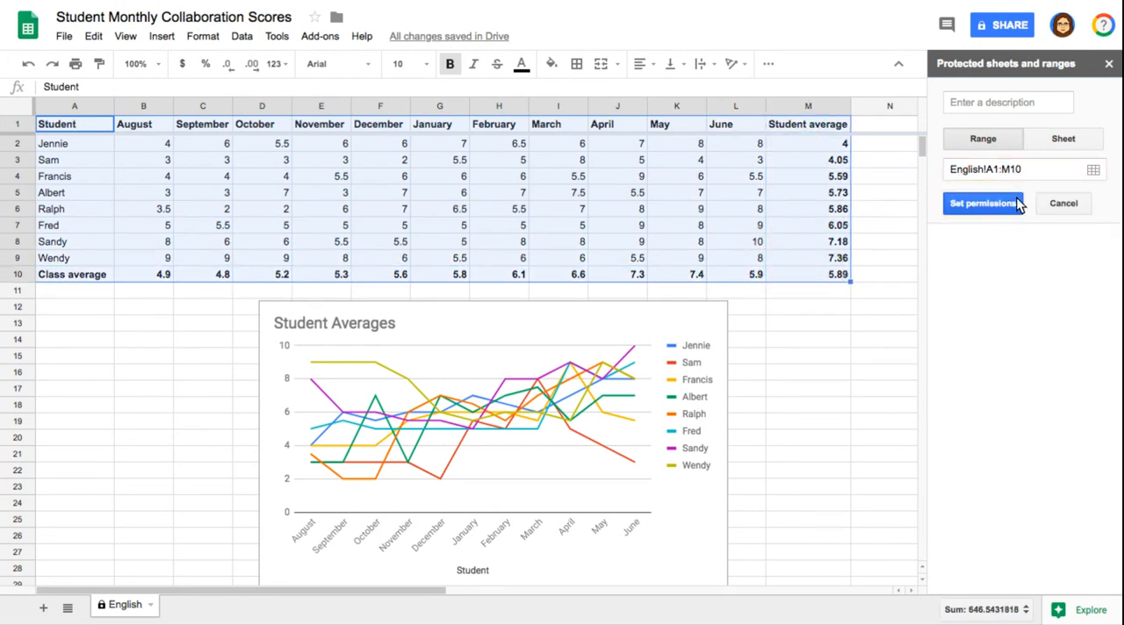
Set the range's editing permissions to restrict editing to Only you, look at the other editor options, save and deselect the table.
click(1001, 201)
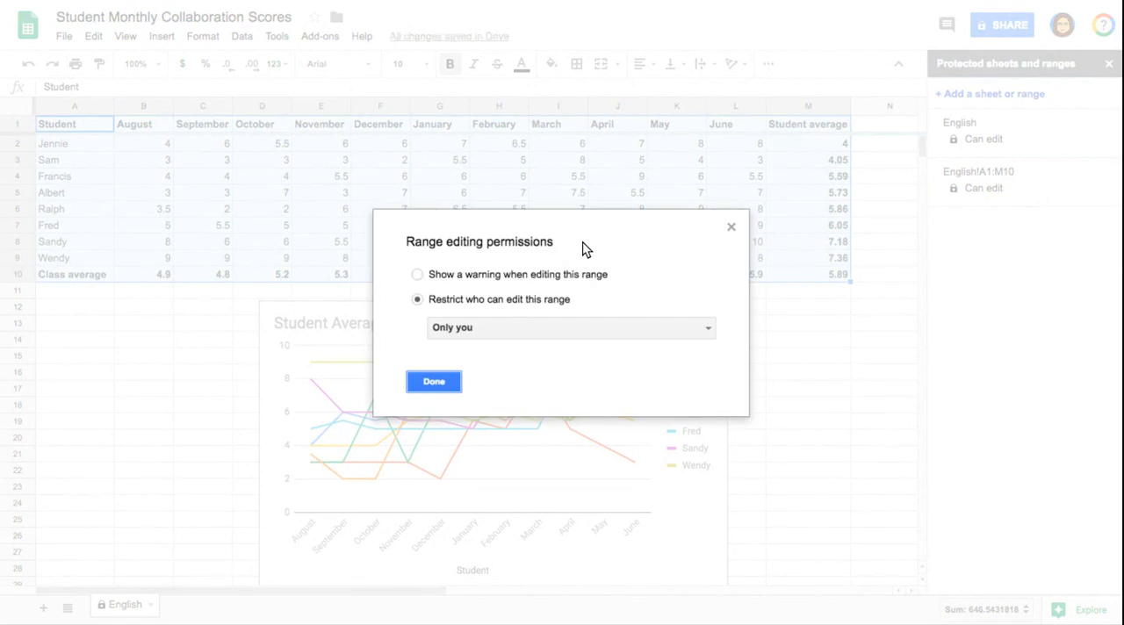
click(522, 328)
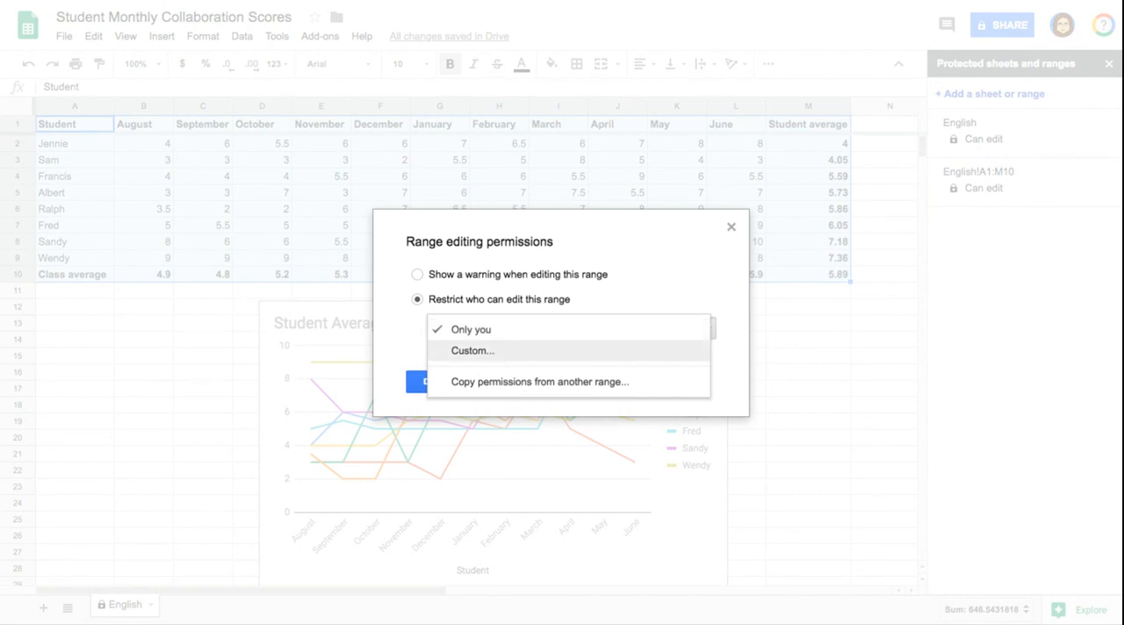
click(695, 240)
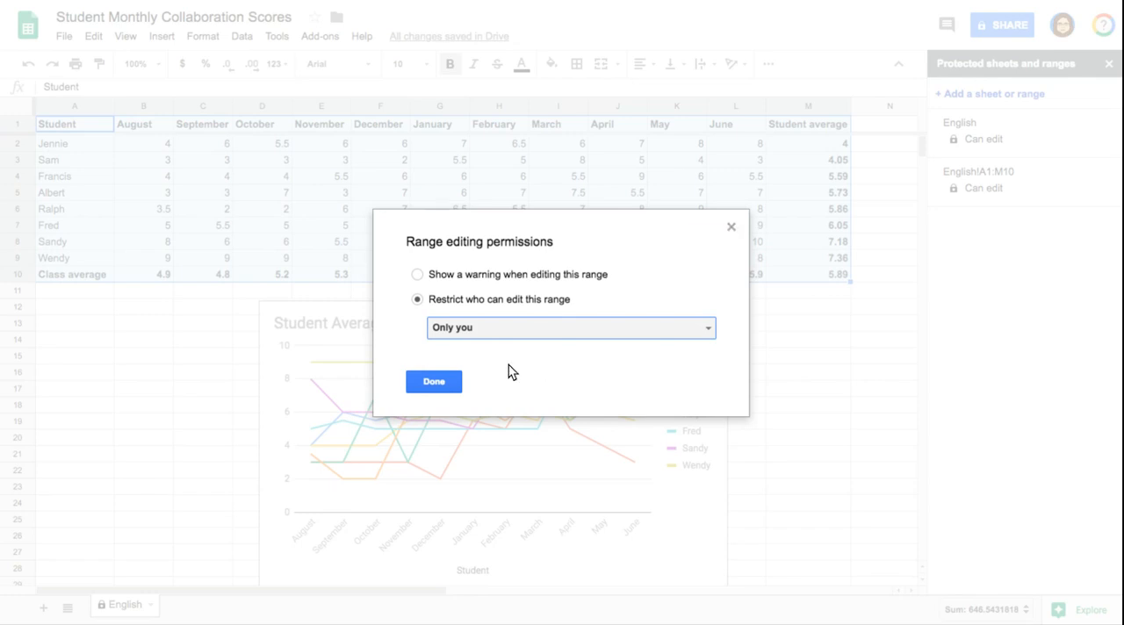
click(433, 381)
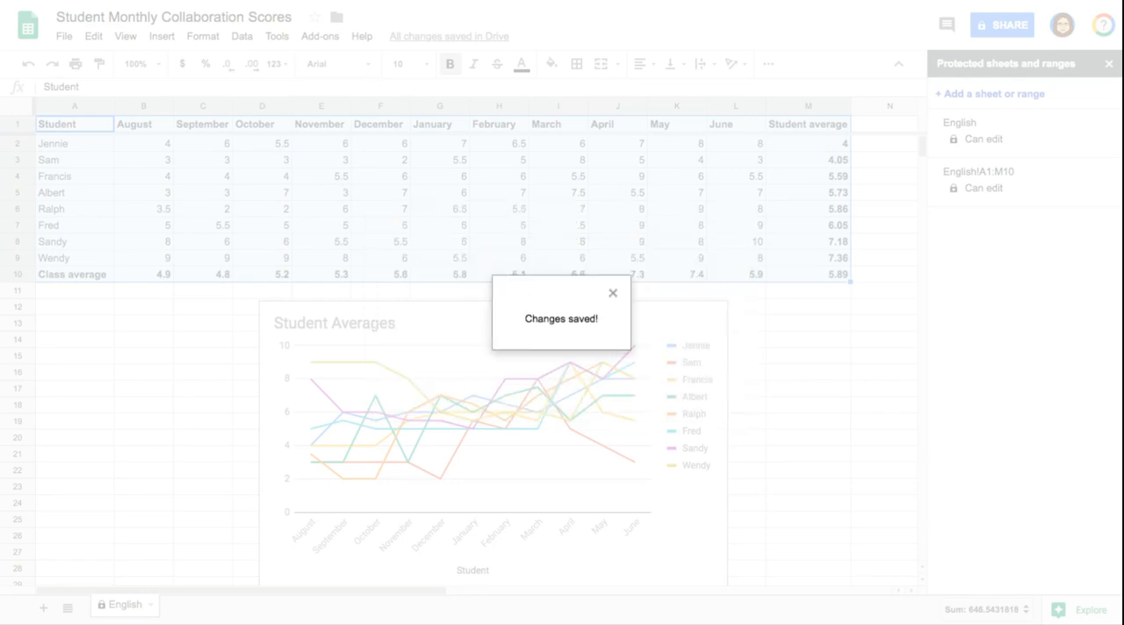
click(612, 293)
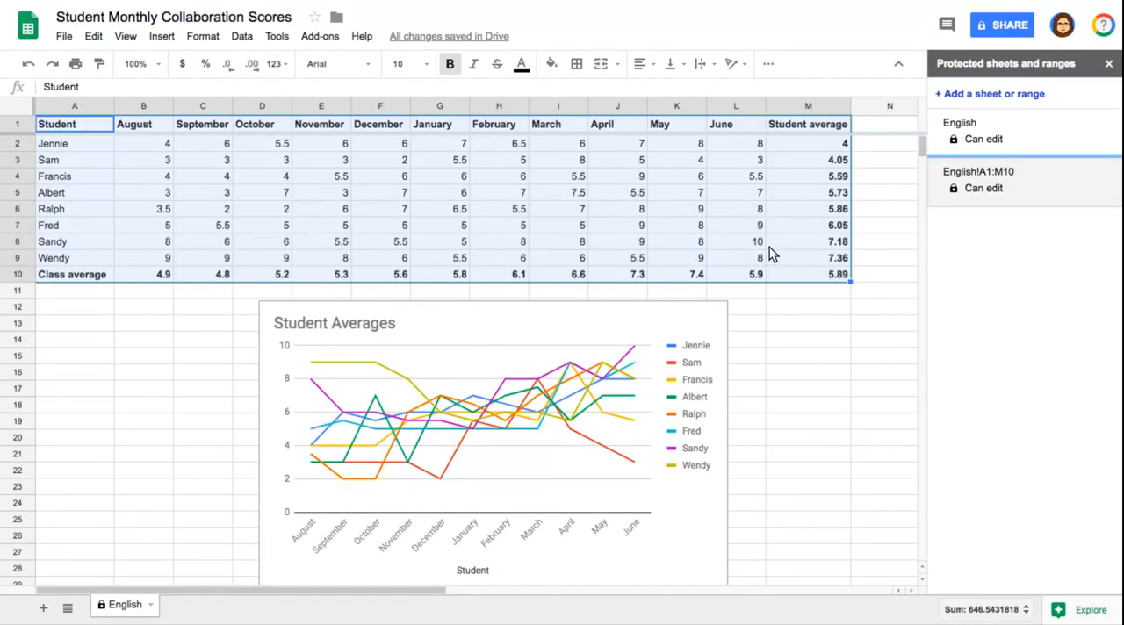
click(865, 240)
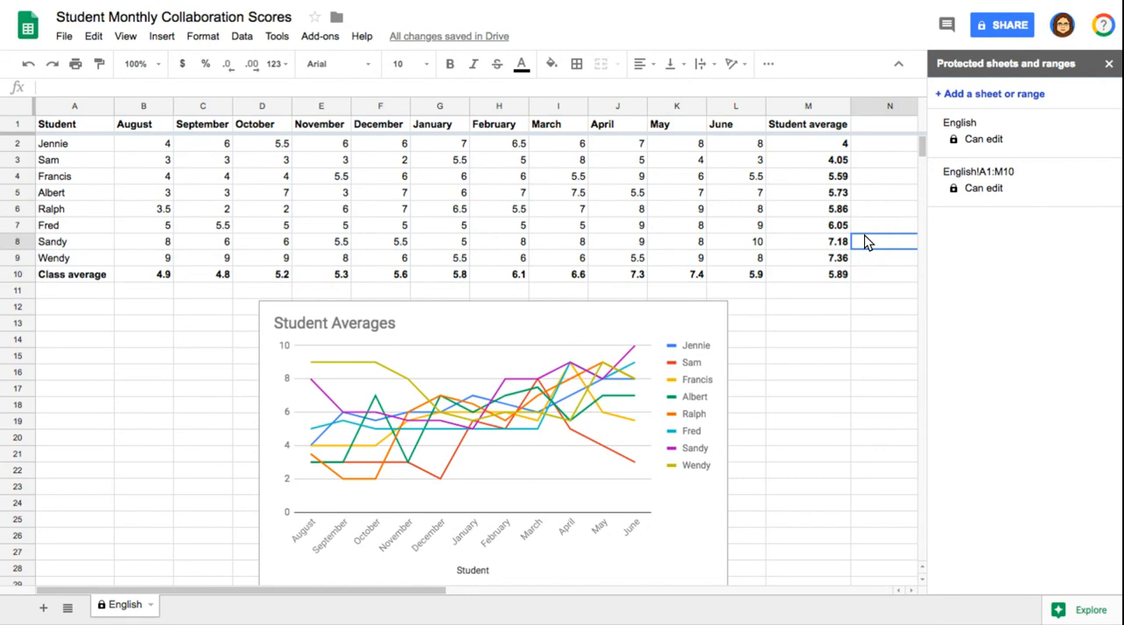